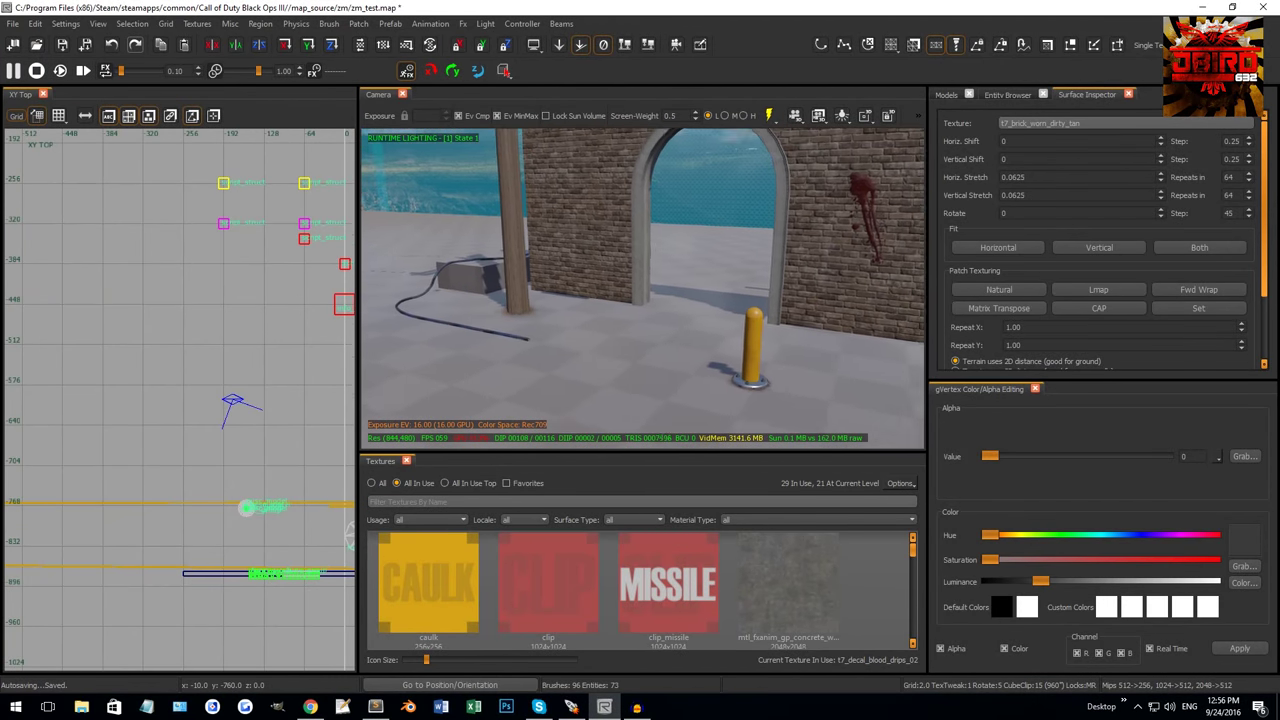
# Fly the 3D camera around to face the brick arch wall near the yellow bollard.
pyautogui.press('w')
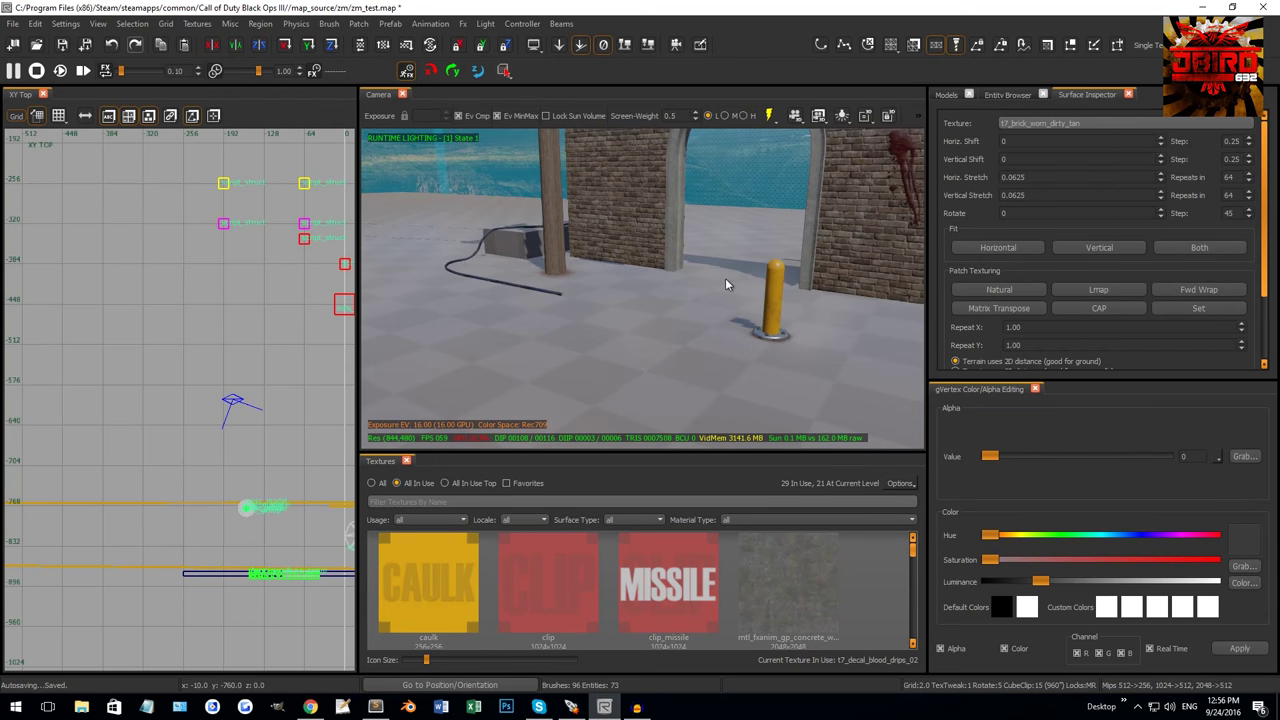
pyautogui.press('w')
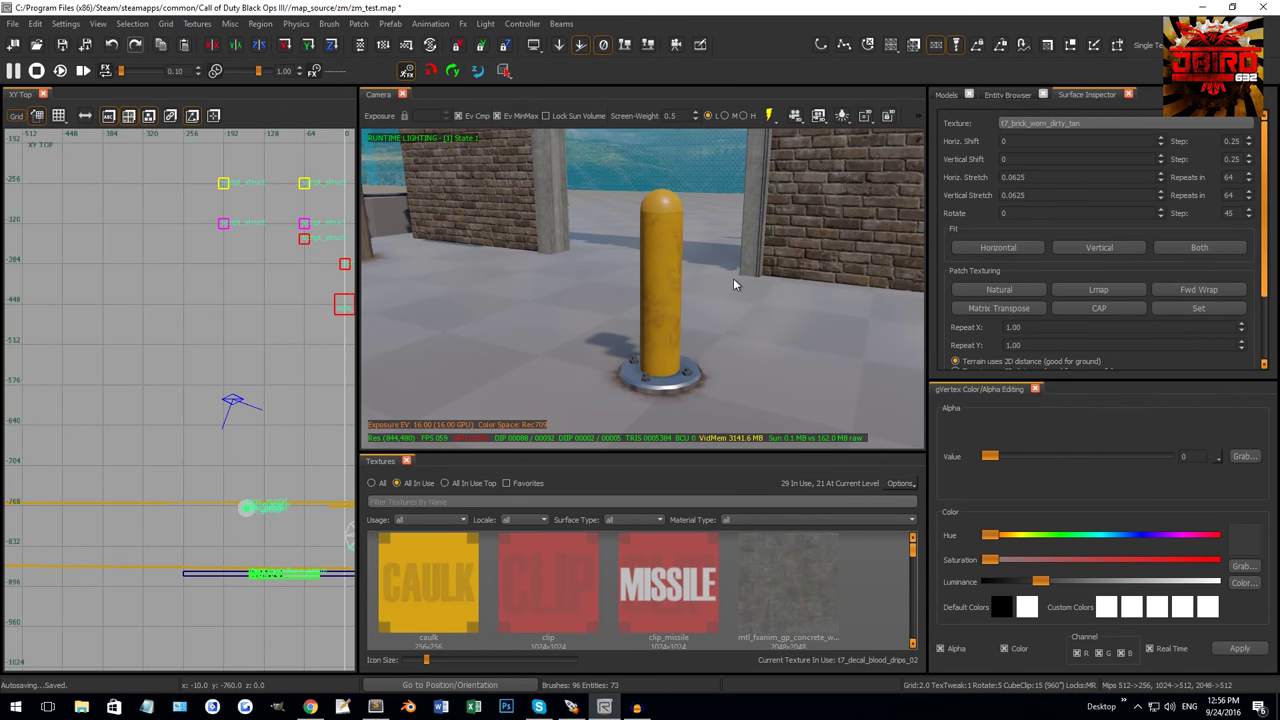
pyautogui.press('s')
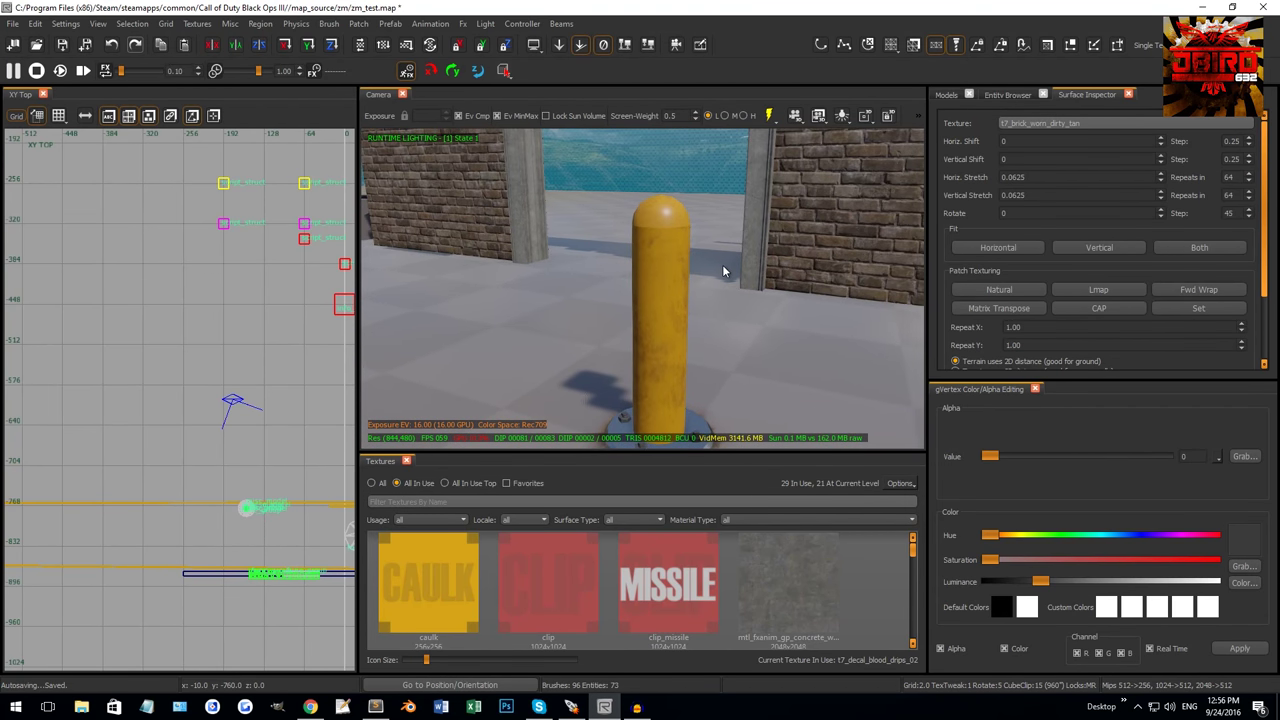
pyautogui.press('s')
pyautogui.moveTo(715, 285); pyautogui.dragTo(682, 200, button='right')
pyautogui.moveTo(558, 223); pyautogui.dragTo(651, 260, button='right')
pyautogui.press('w')
pyautogui.moveTo(799, 216); pyautogui.dragTo(660, 165, button='right')
pyautogui.moveTo(640, 280); pyautogui.dragTo(740, 280, button='right')
# Drag out a 144 by 144 brick brush on the floor in the XY Top view.
pyautogui.scroll(-4, 167, 368)
pyautogui.scroll(5, 167, 368)
pyautogui.moveTo(168, 291)
pyautogui.mouseDown()
pyautogui.moveTo(281, 426)
pyautogui.moveTo(315, 431)
pyautogui.mouseUp()
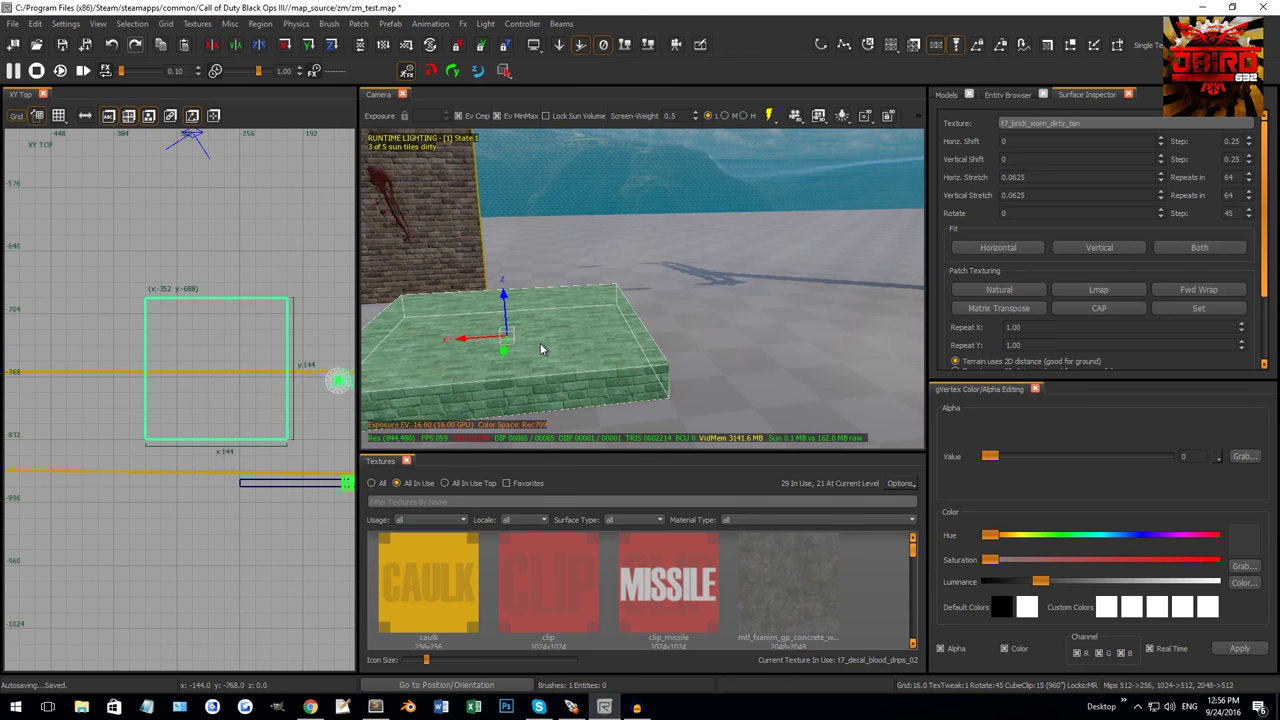
pyautogui.click(360, 23)
# Convert the brush into a simple curve patch with 3 by 3 density.
pyautogui.moveTo(520, 37)
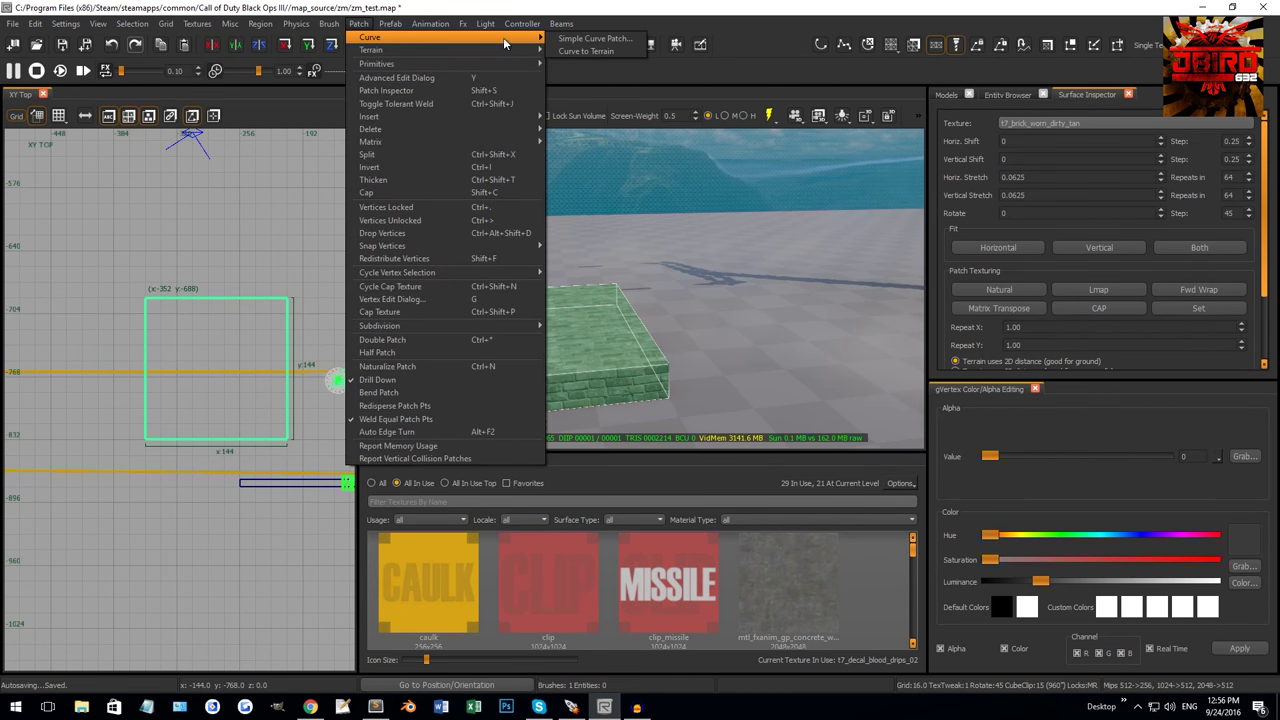
pyautogui.click(591, 38)
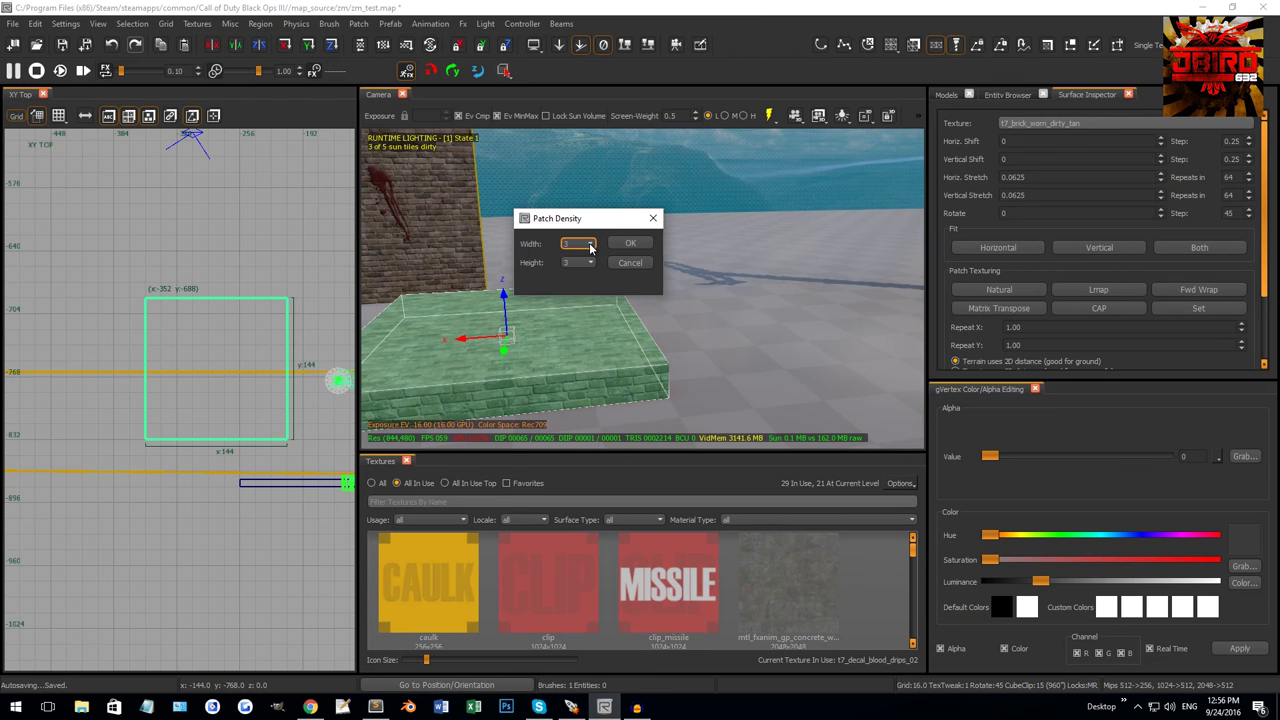
pyautogui.click(644, 248)
pyautogui.moveTo(623, 300)
pyautogui.mouseDown(button='right')
pyautogui.moveTo(651, 343)
pyautogui.moveTo(630, 323)
pyautogui.moveTo(643, 294)
pyautogui.mouseUp(button='right')
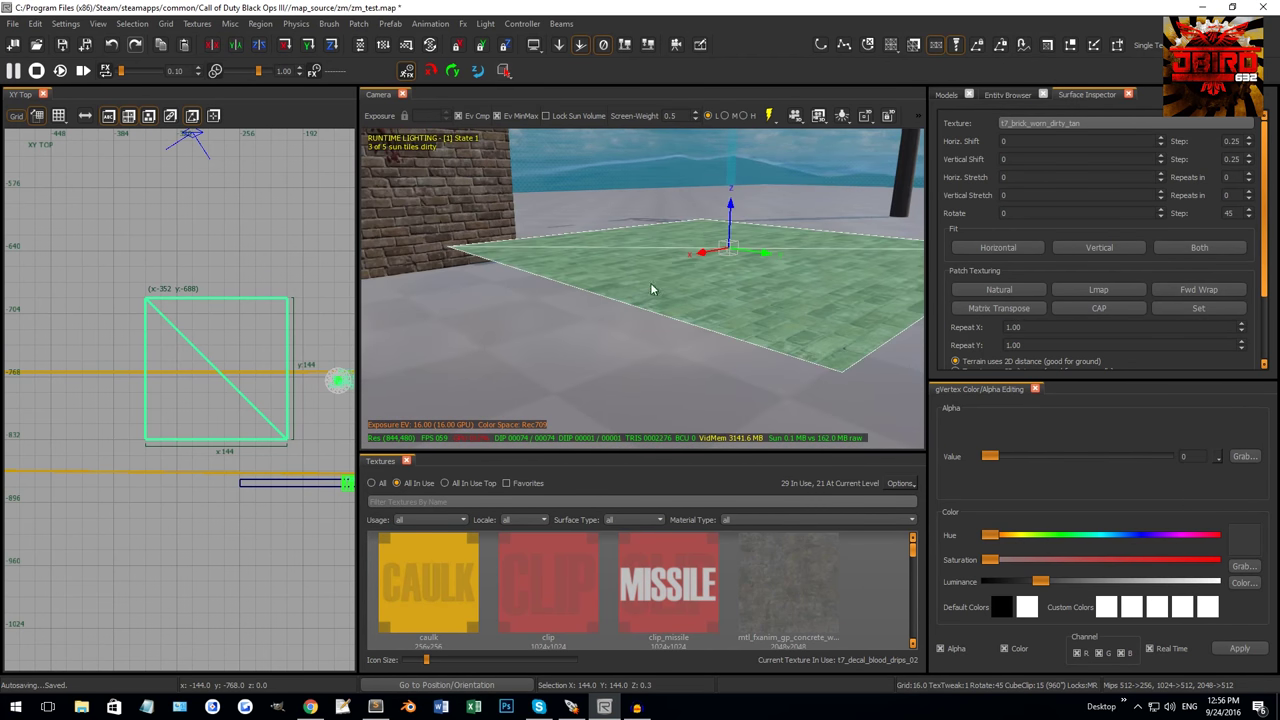
# Move the flat patch 48 units along X and switch to vertex mode.
pyautogui.moveTo(694, 251); pyautogui.dragTo(773, 248)
pyautogui.moveTo(773, 248); pyautogui.dragTo(702, 278, button='right')
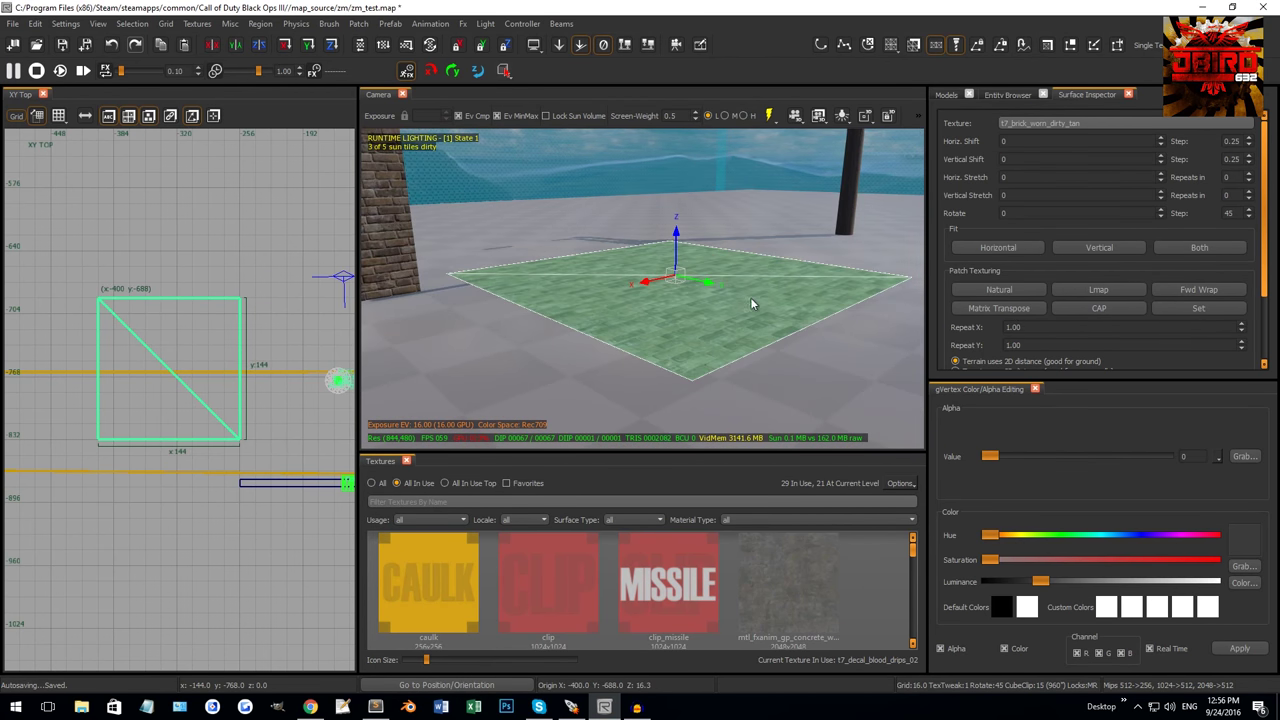
pyautogui.scroll(2, 224, 390)
pyautogui.press('v')
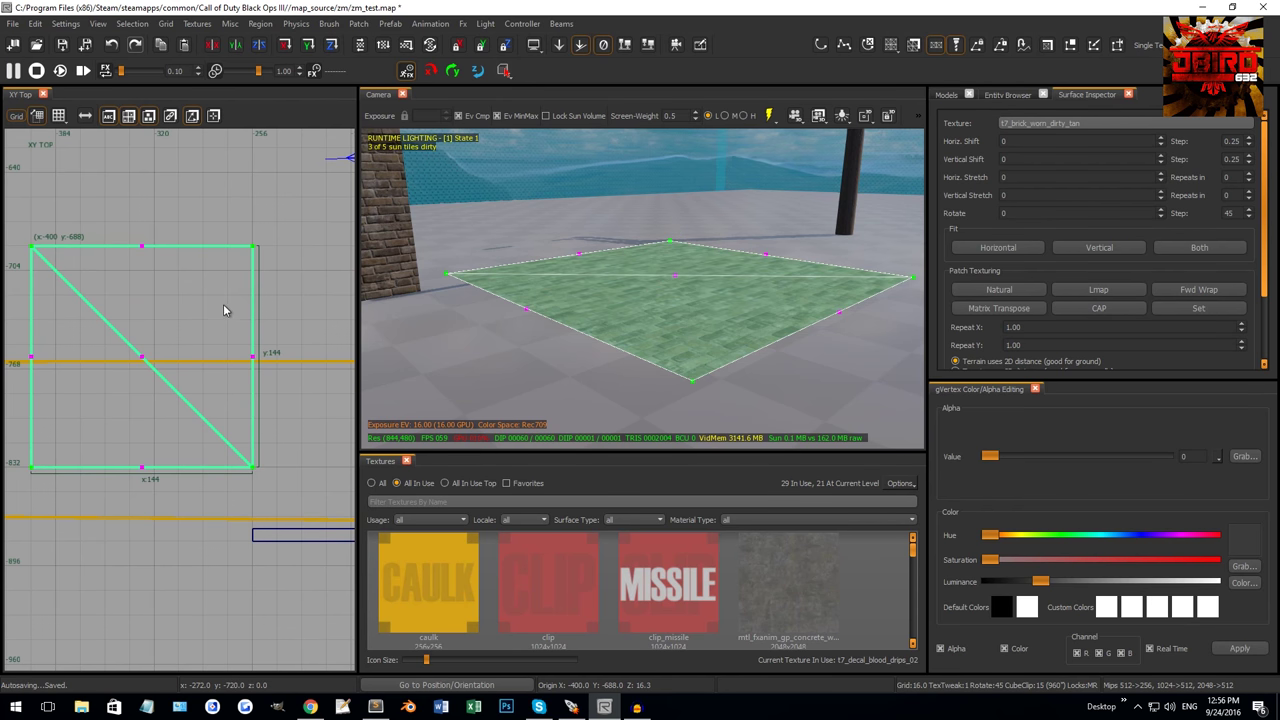
# Select several patch control vertices and try moving them, then undo the edits.
pyautogui.moveTo(238, 312); pyautogui.dragTo(250, 312, button='right')
pyautogui.moveTo(584, 261); pyautogui.dragTo(655, 290, button='right')
pyautogui.click(528, 254)
pyautogui.click(647, 266)
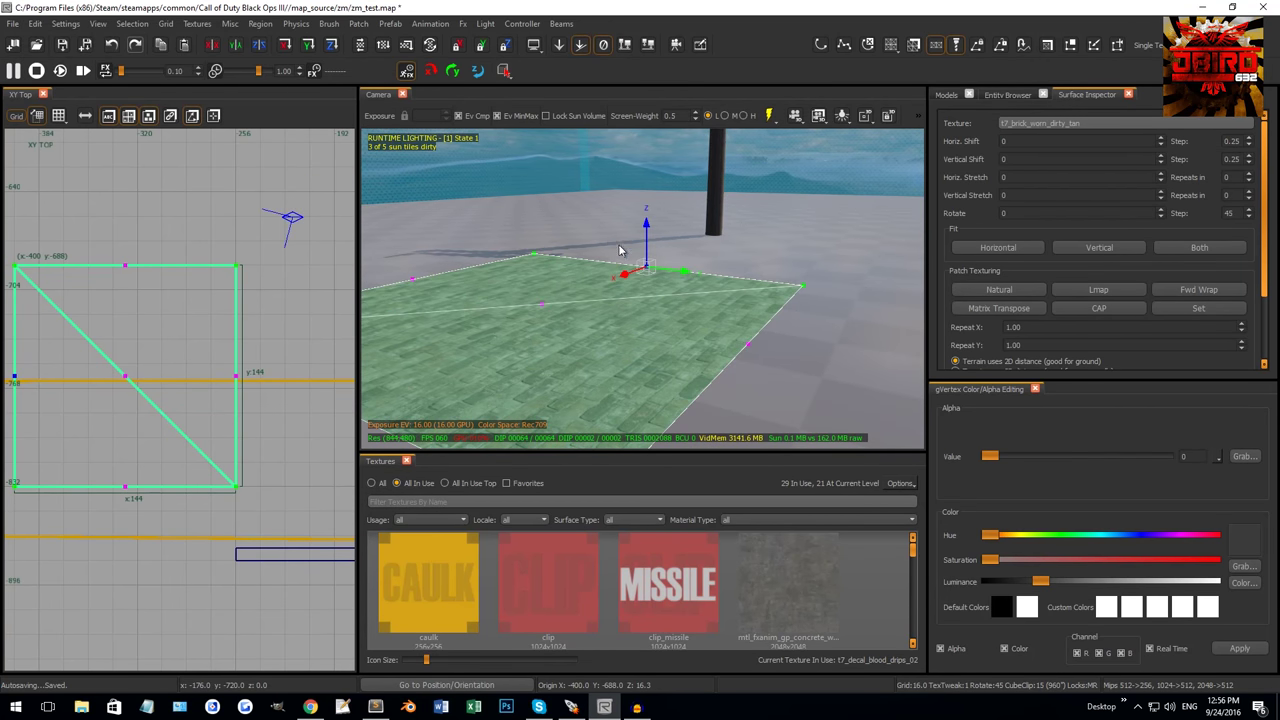
pyautogui.moveTo(726, 242); pyautogui.dragTo(830, 300)
pyautogui.moveTo(610, 241); pyautogui.dragTo(812, 384)
pyautogui.click(533, 254)
pyautogui.scroll(3, 238, 318)
pyautogui.keyDown('alt'); pyautogui.moveTo(163, 408); pyautogui.dragTo(182, 383); pyautogui.keyUp('alt')
pyautogui.hotkey('ctrl', 'z')
# Marquee-select the bottom row of control points and rotate it −45°.
pyautogui.scroll(-4, 175, 434)
pyautogui.keyDown('shift'); pyautogui.moveTo(104, 405); pyautogui.dragTo(182, 419); pyautogui.keyUp('shift')
pyautogui.press('r')
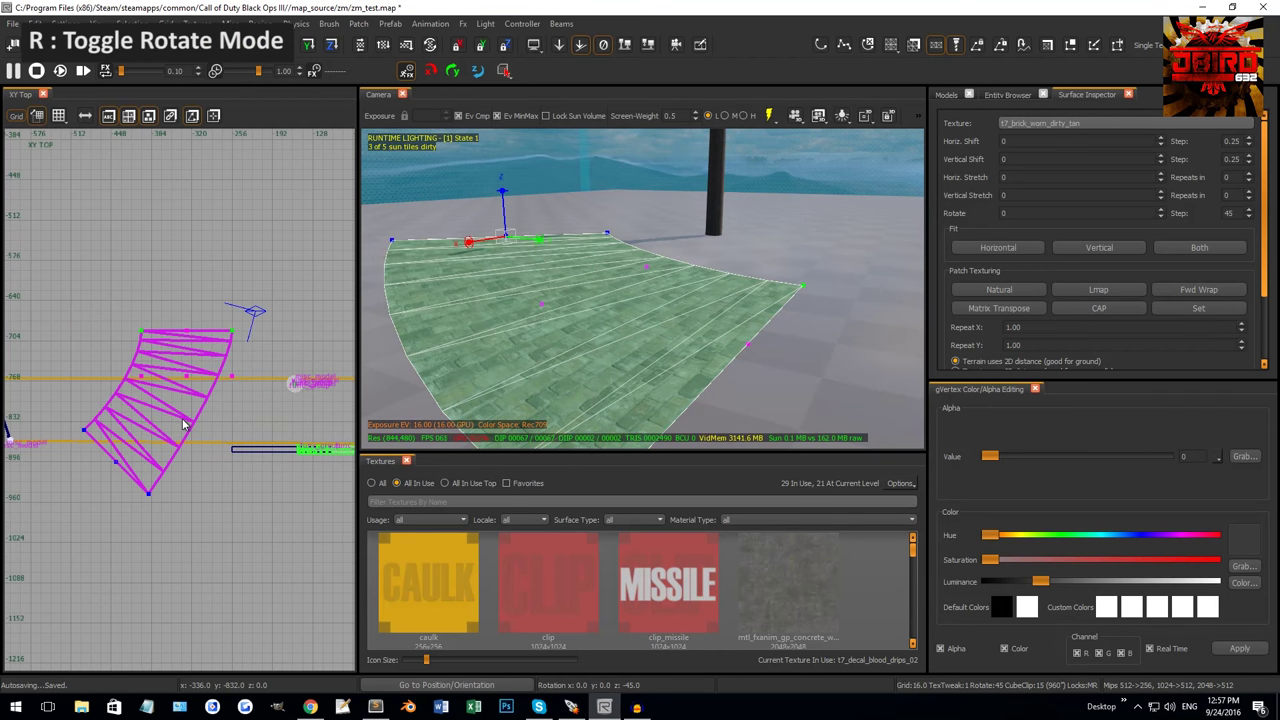
# Select another row of control points and rotate it to fan the patch further.
pyautogui.moveTo(126, 366); pyautogui.dragTo(230, 423)
pyautogui.press('r')
pyautogui.press('Escape')
# Pull a control vertex in the XY view to bow the patch's edge.
pyautogui.moveTo(594, 323); pyautogui.dragTo(630, 304, button='right')
pyautogui.keyDown('shift'); pyautogui.click(630, 304); pyautogui.keyUp('shift')
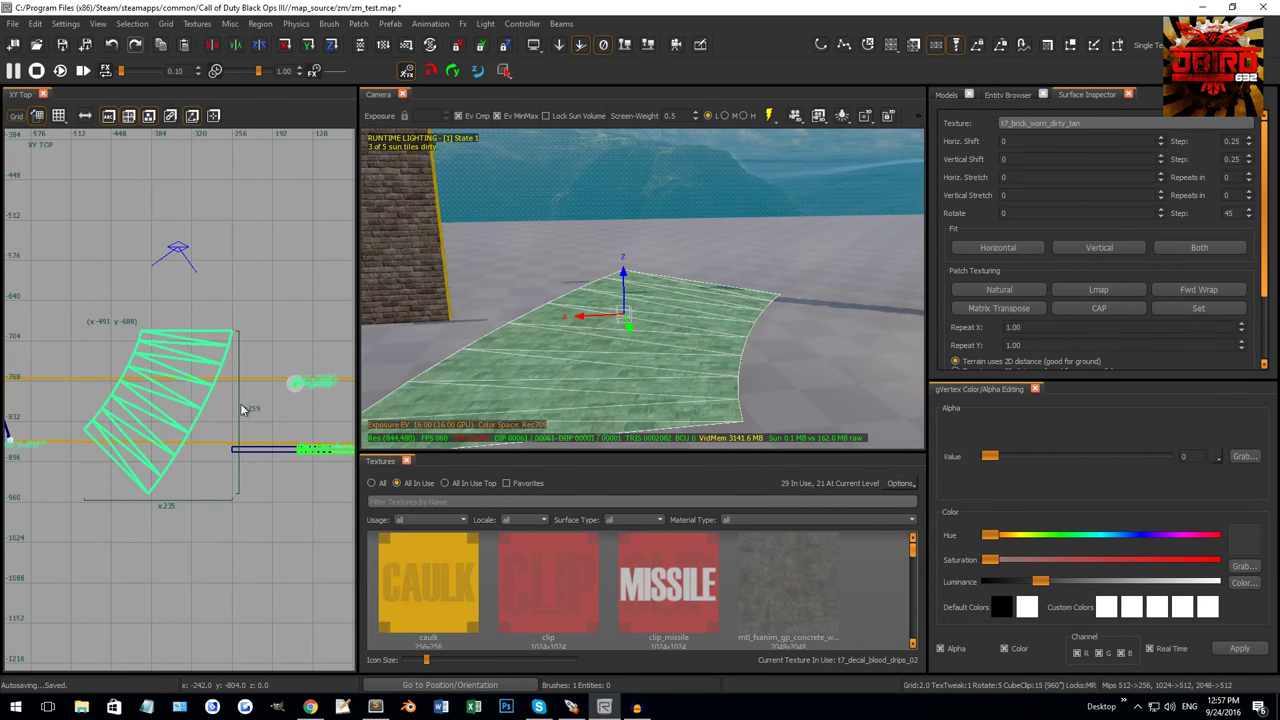
pyautogui.moveTo(182, 386); pyautogui.dragTo(197, 424)
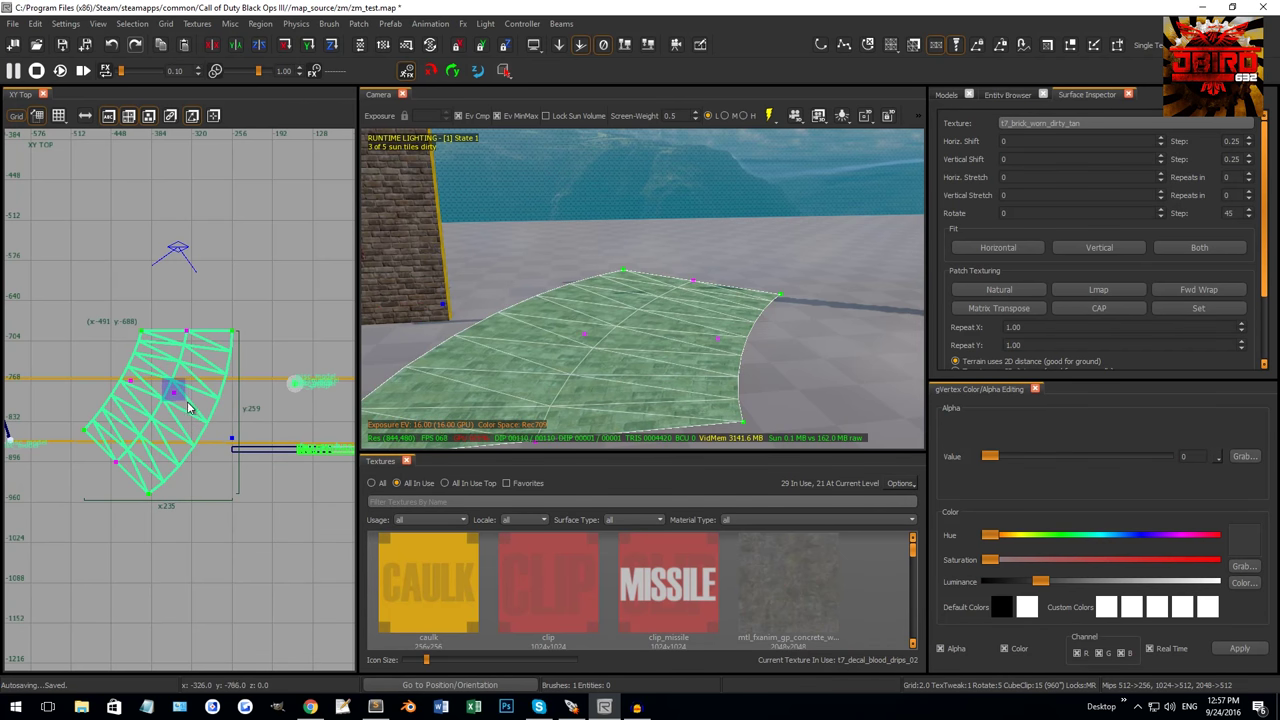
pyautogui.click(137, 386)
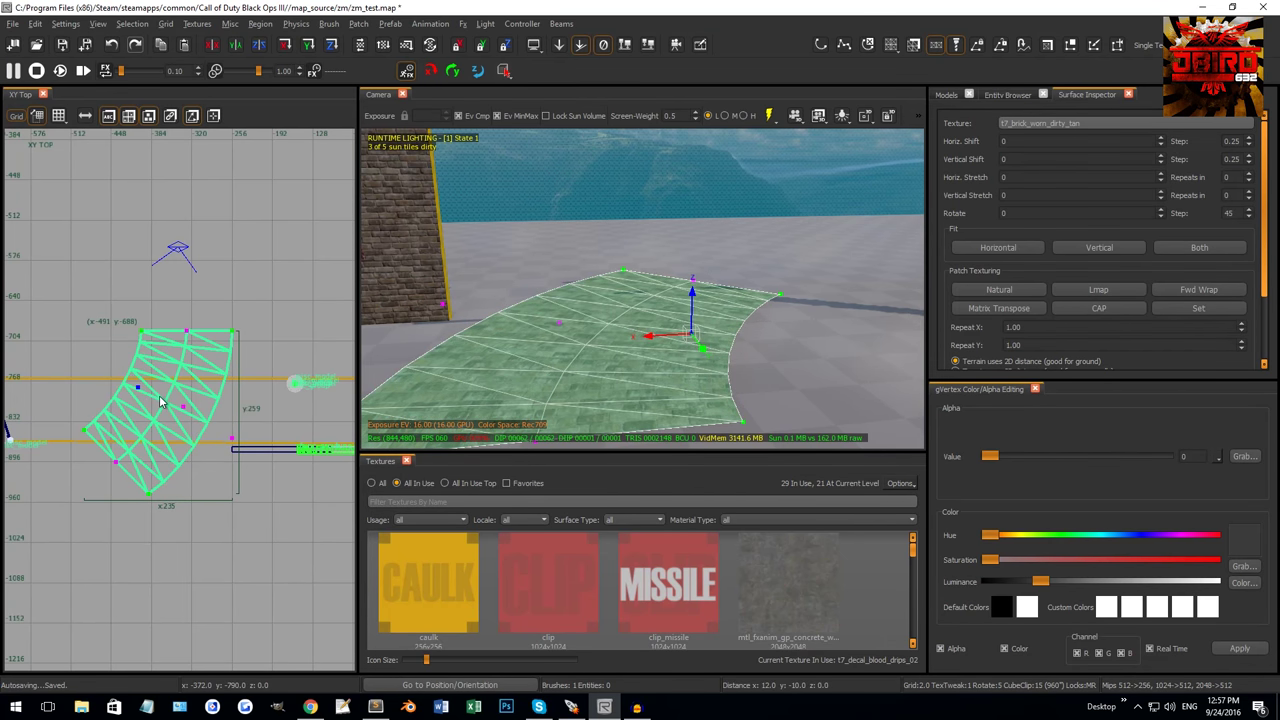
pyautogui.press('Escape')
pyautogui.moveTo(472, 347); pyautogui.dragTo(677, 345, button='right')
pyautogui.keyDown('shift'); pyautogui.click(594, 284); pyautogui.keyUp('shift')
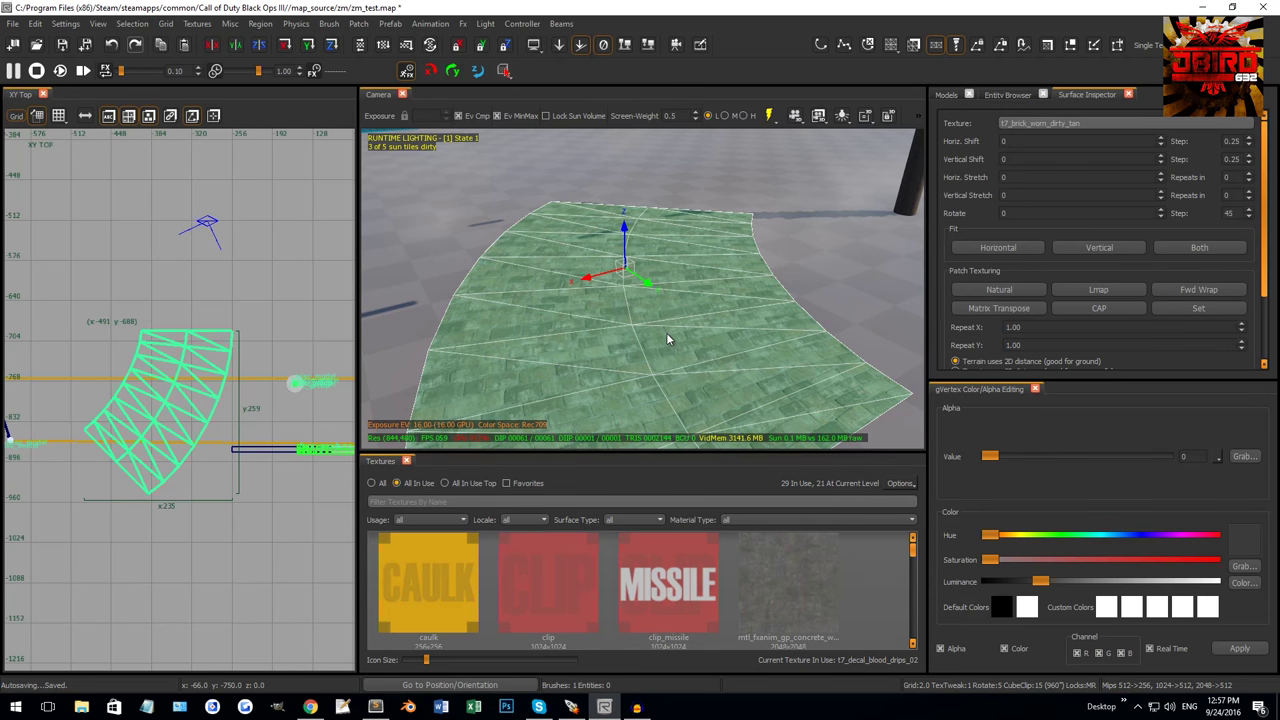
# Lower and raise the curved patch's subdivision detail twice with Shift+[ and Shift+].
pyautogui.hotkey('shift', '[')
pyautogui.hotkey('shift', '[')
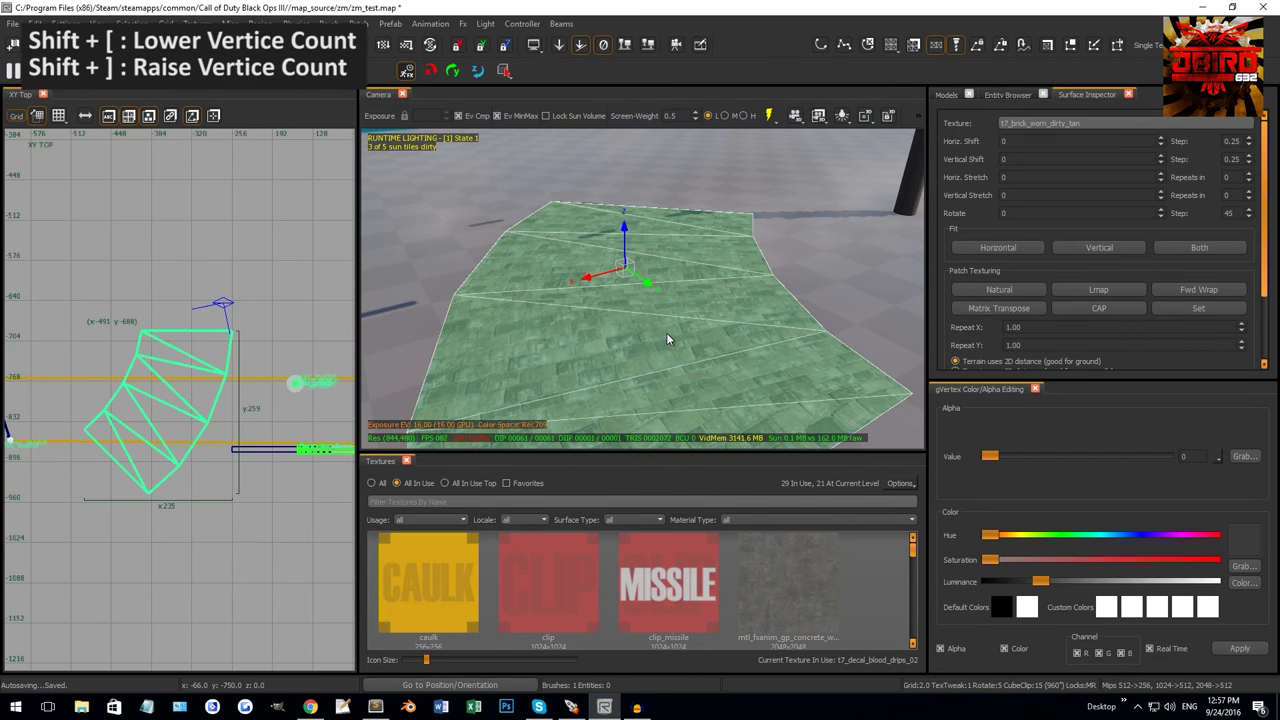
pyautogui.hotkey('shift', ']')
pyautogui.hotkey('shift', ']')
pyautogui.hotkey('shift', ']')
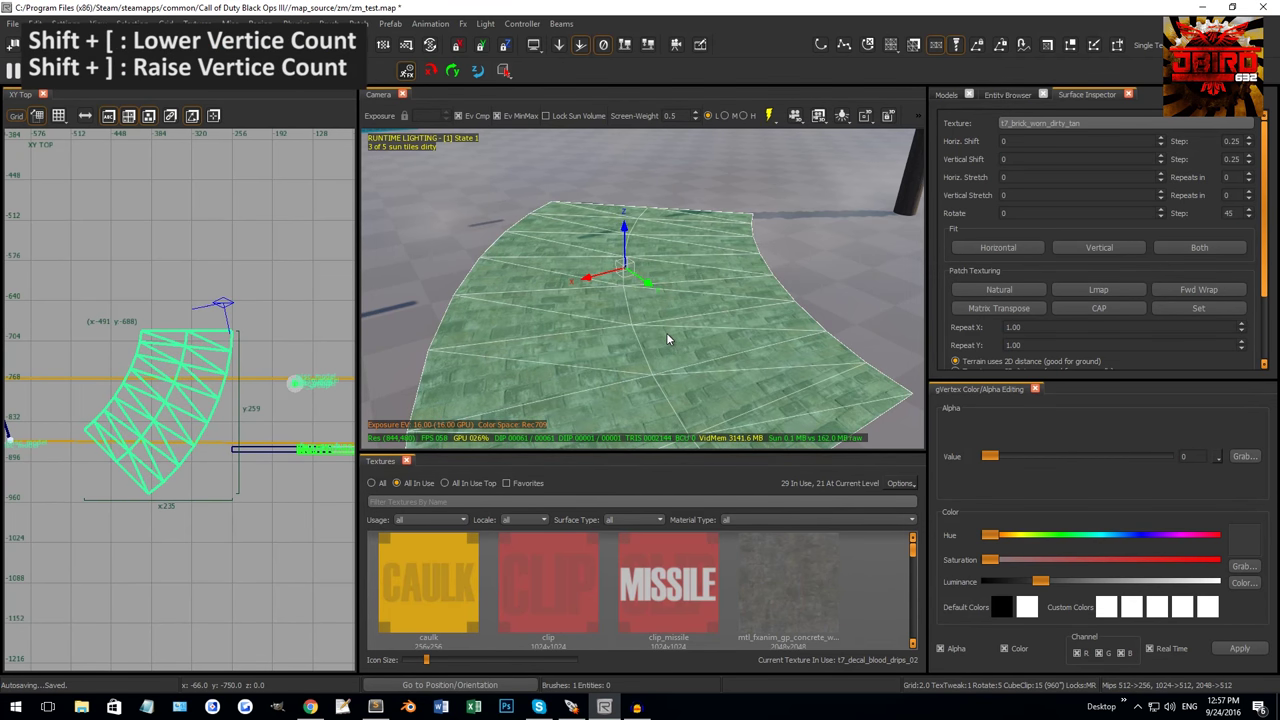
pyautogui.hotkey('shift', '[')
pyautogui.hotkey('shift', '[')
pyautogui.hotkey('shift', '[')
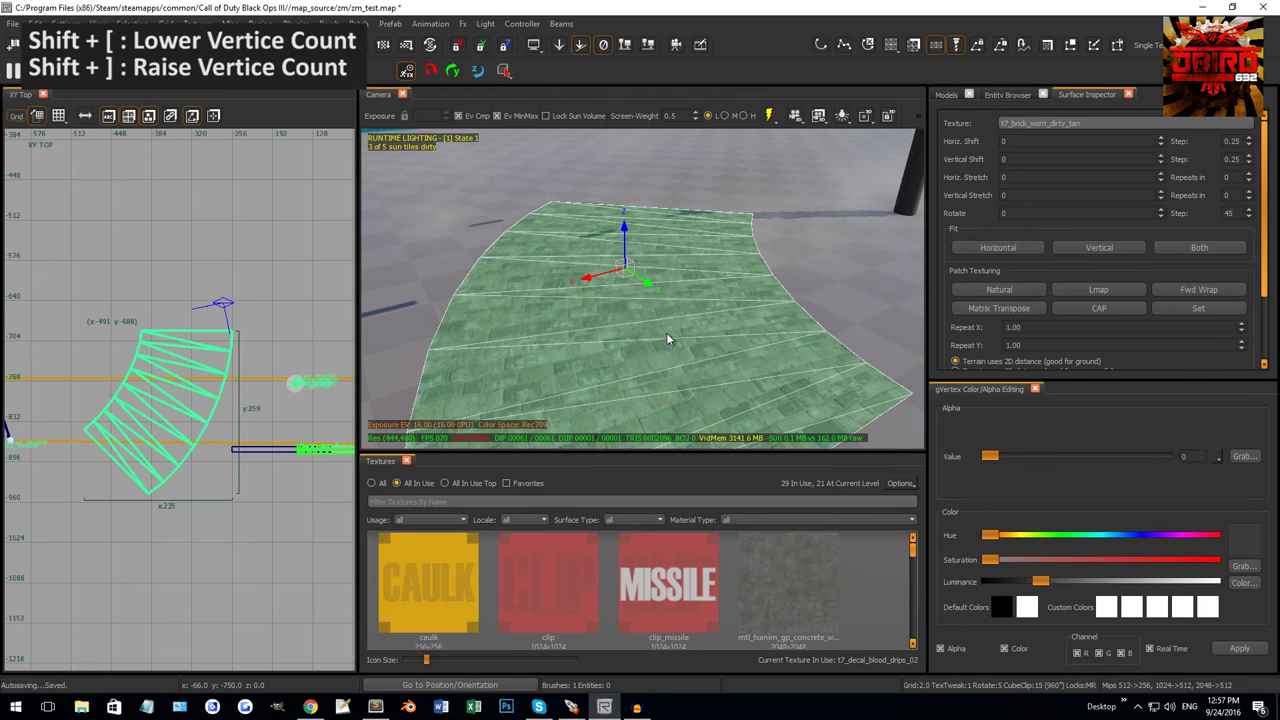
pyautogui.hotkey('shift', ']')
# Select the curved brick patch and delete it.
pyautogui.press('Escape')
pyautogui.moveTo(666, 330)
pyautogui.mouseDown(button='right')
pyautogui.moveTo(600, 330)
pyautogui.moveTo(682, 280)
pyautogui.moveTo(661, 320)
pyautogui.mouseUp(button='right')
pyautogui.keyDown('shift'); pyautogui.click(648, 320); pyautogui.keyUp('shift')
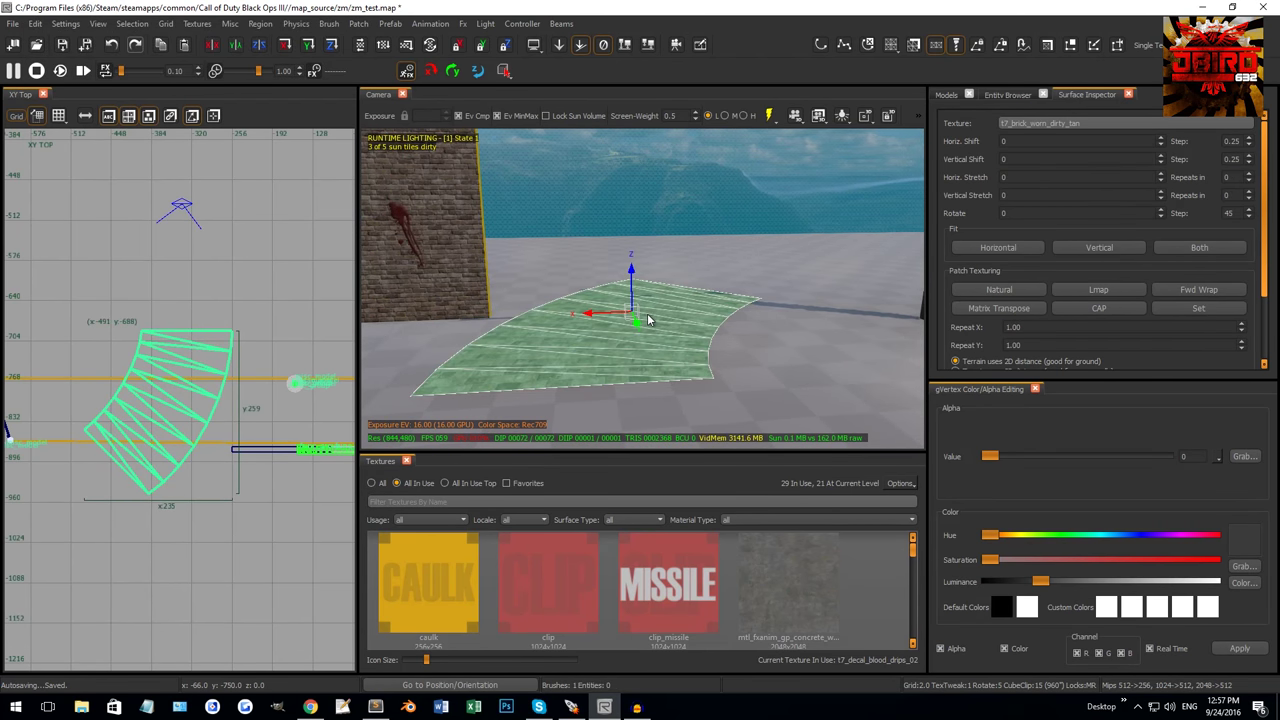
pyautogui.press('Delete')
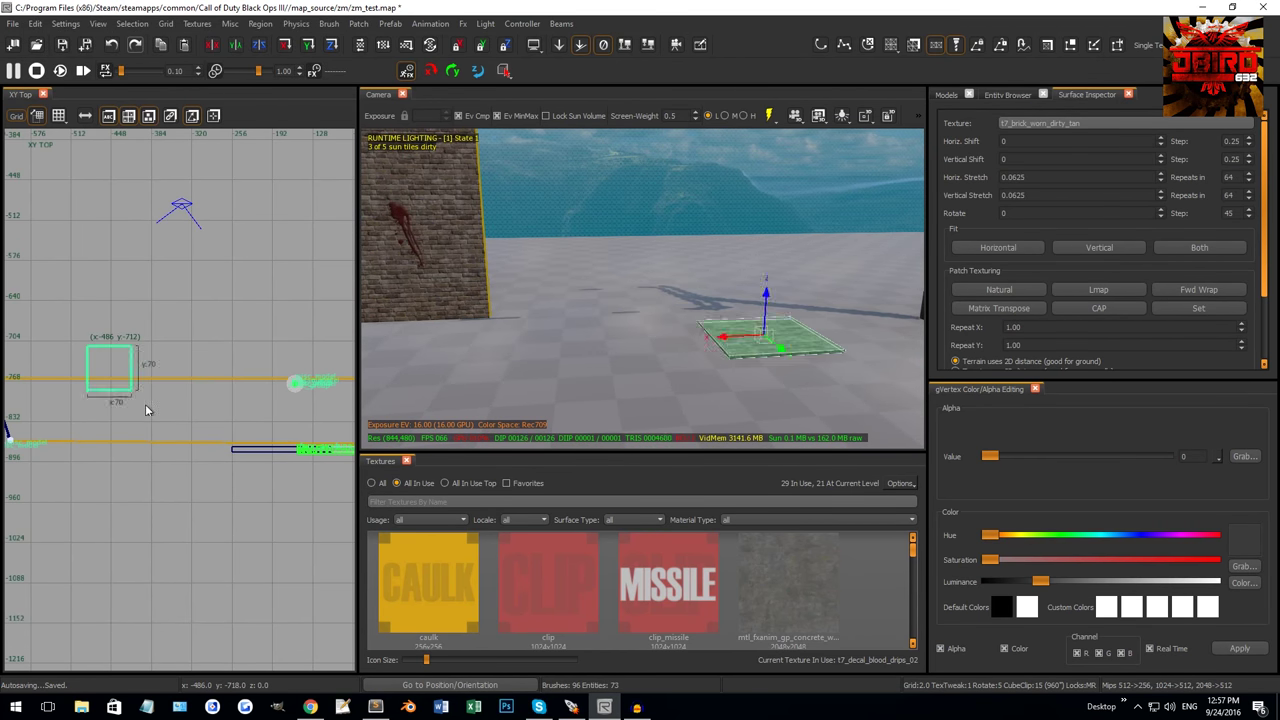
# Drag out a 252 by 168 brush and convert it via Curve to Terrain at 2 by 2 density.
pyautogui.moveTo(86, 346); pyautogui.dragTo(246, 451)
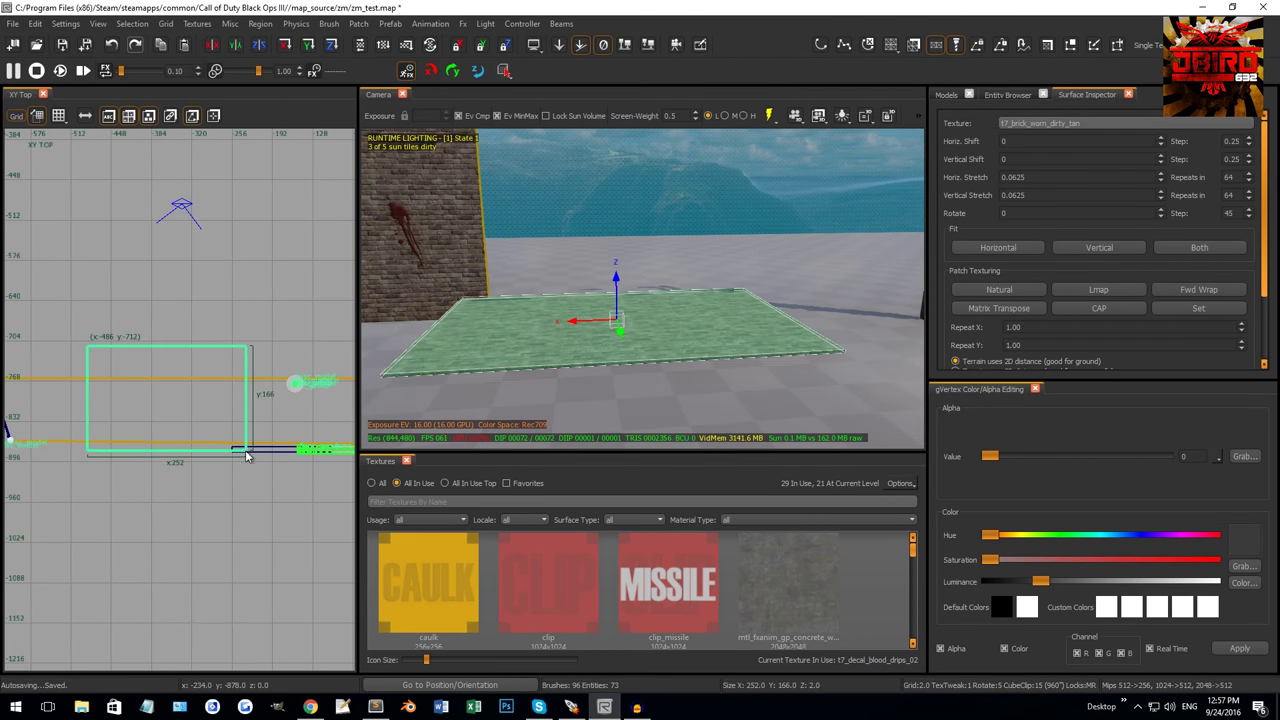
pyautogui.click(360, 24)
pyautogui.click(565, 47)
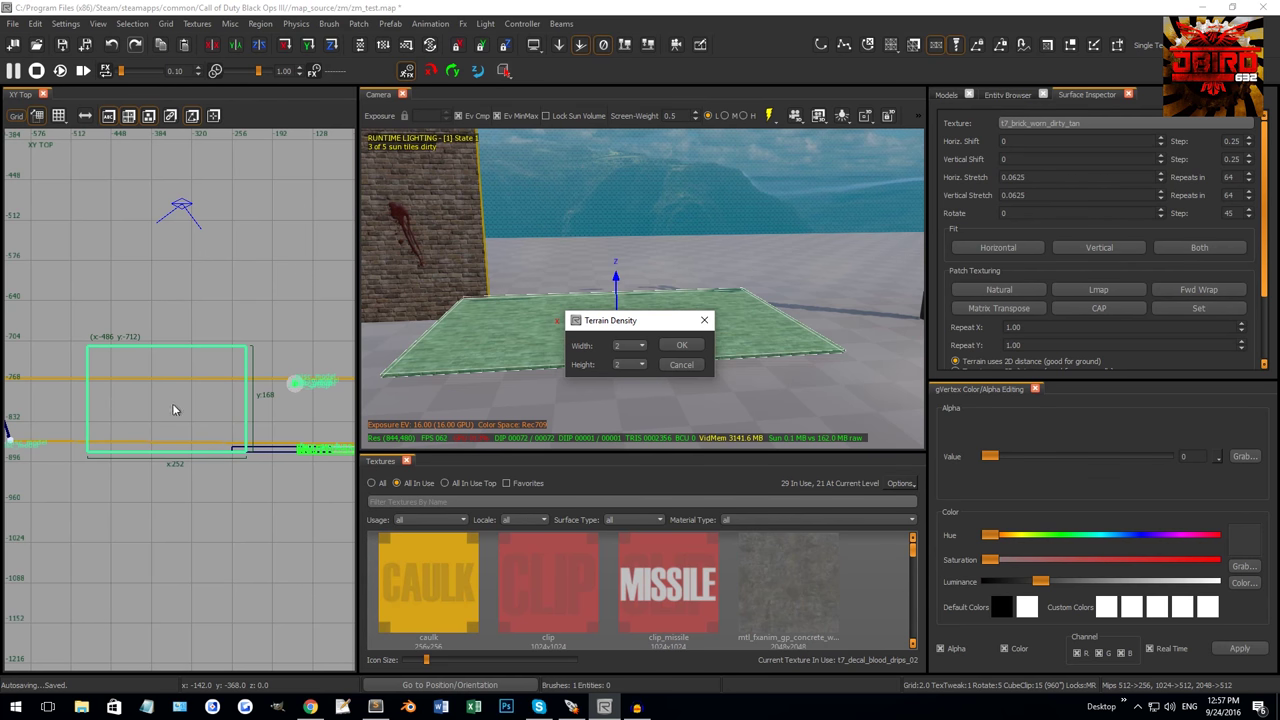
pyautogui.click(681, 345)
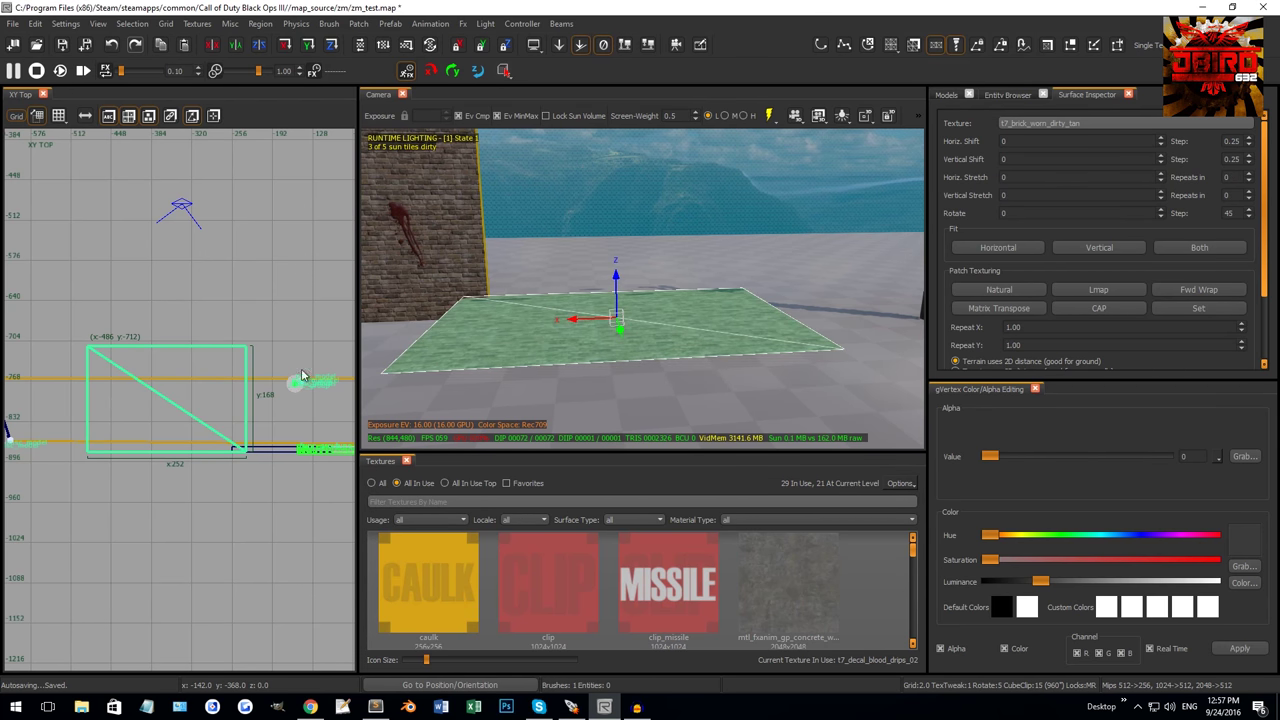
pyautogui.hotkey('ctrl', 'Tab')
pyautogui.hotkey('ctrl', 'Tab')
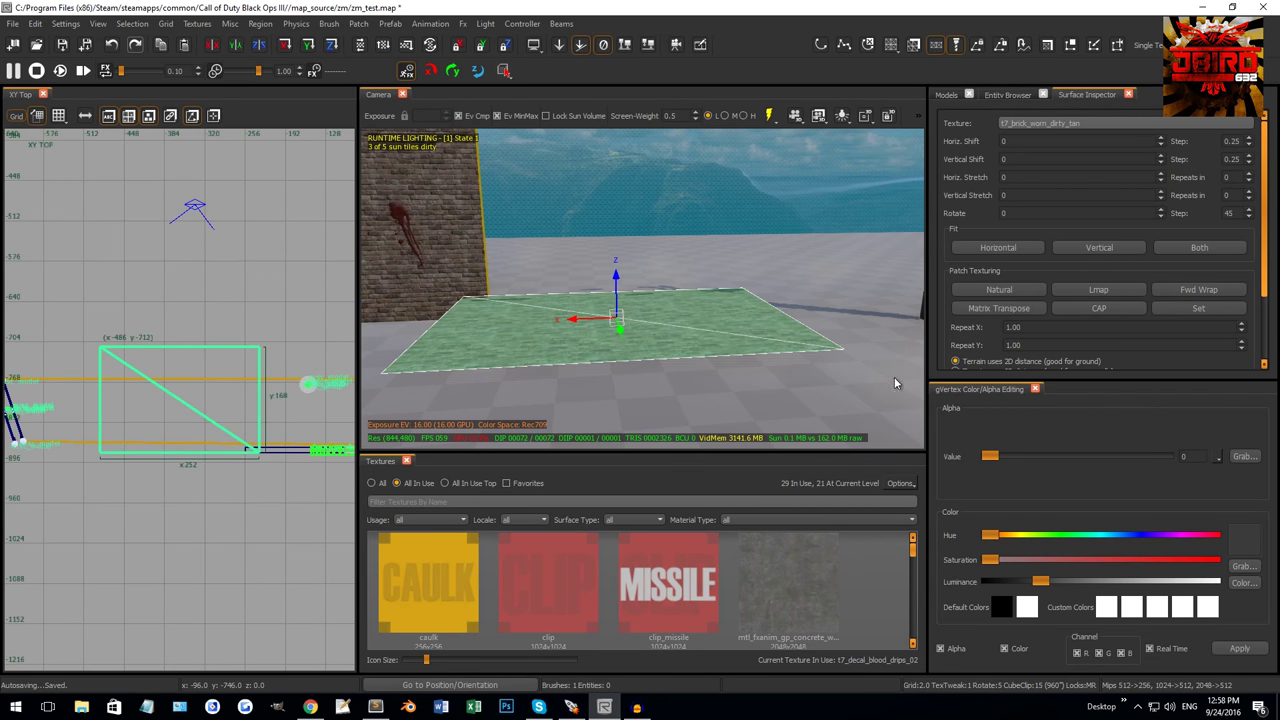
# Reposition the terrain patch and resize it to 216 wide by 188 high.
pyautogui.moveTo(191, 429); pyautogui.dragTo(190, 390)
pyautogui.moveTo(188, 276); pyautogui.dragTo(280, 294)
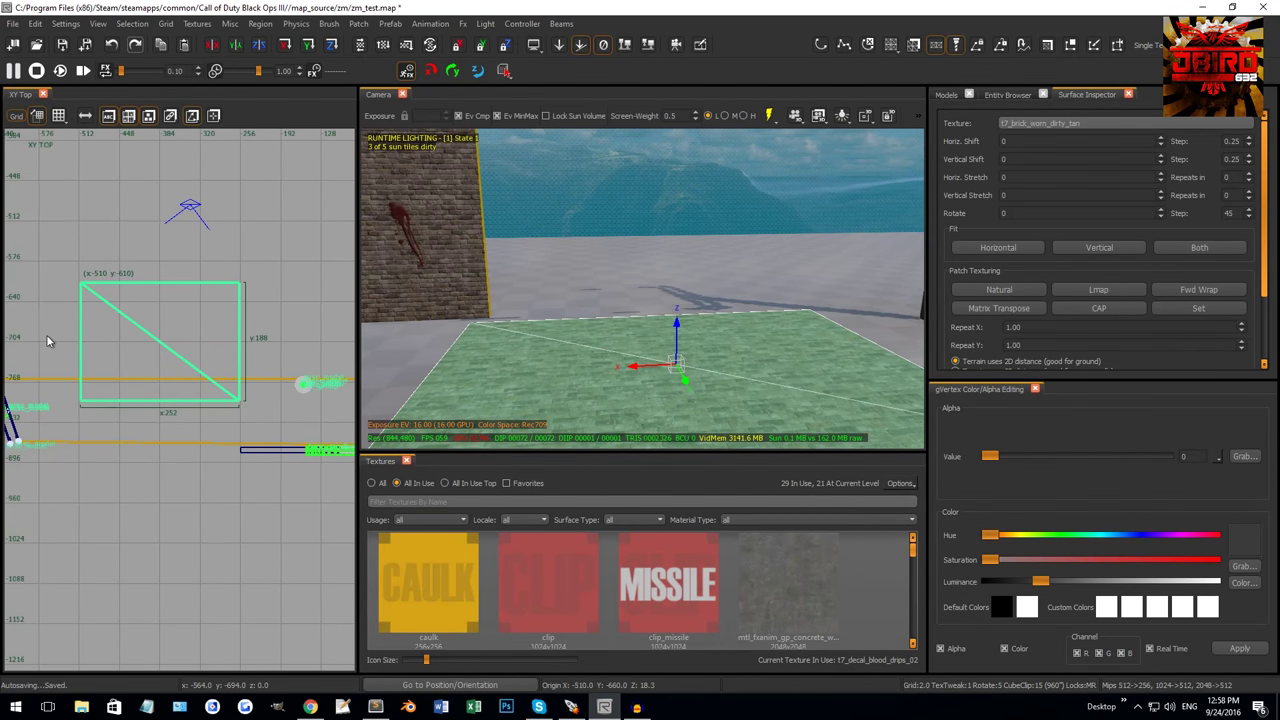
pyautogui.moveTo(46, 341); pyautogui.dragTo(86, 341)
# In vertex mode, select corner vertices and rotate them −30°.
pyautogui.press('v')
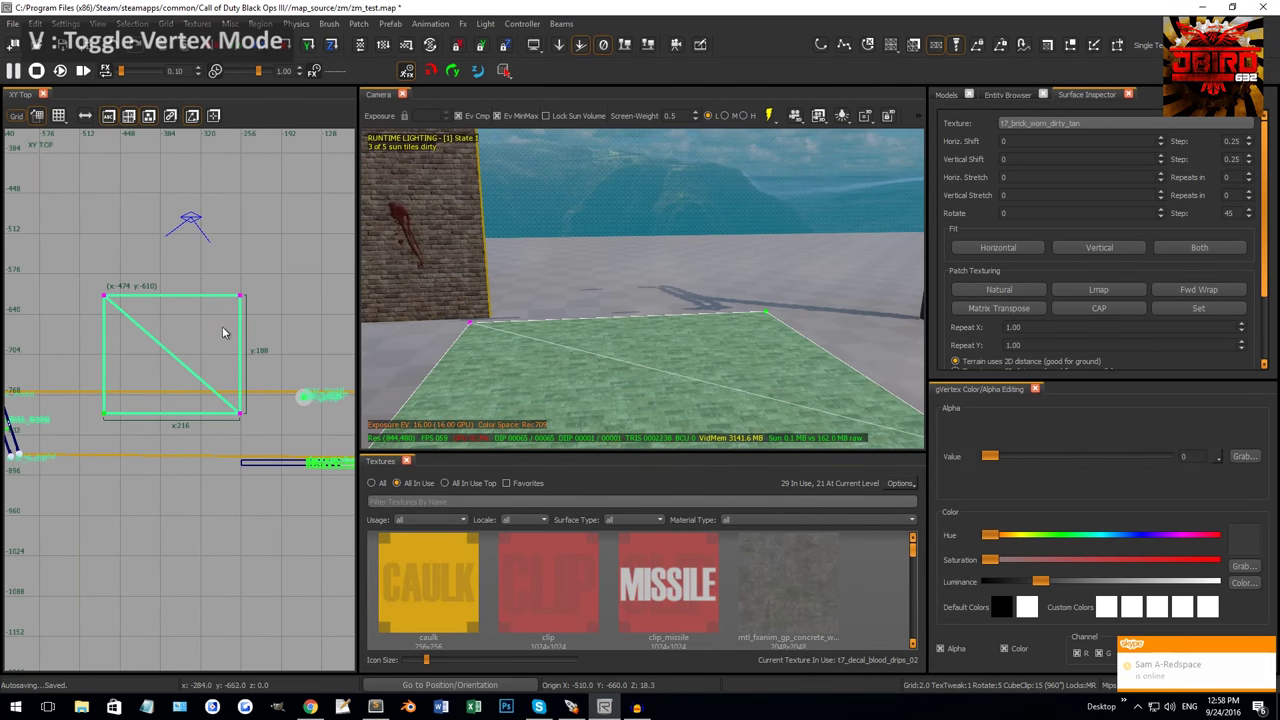
pyautogui.moveTo(481, 311); pyautogui.dragTo(617, 378)
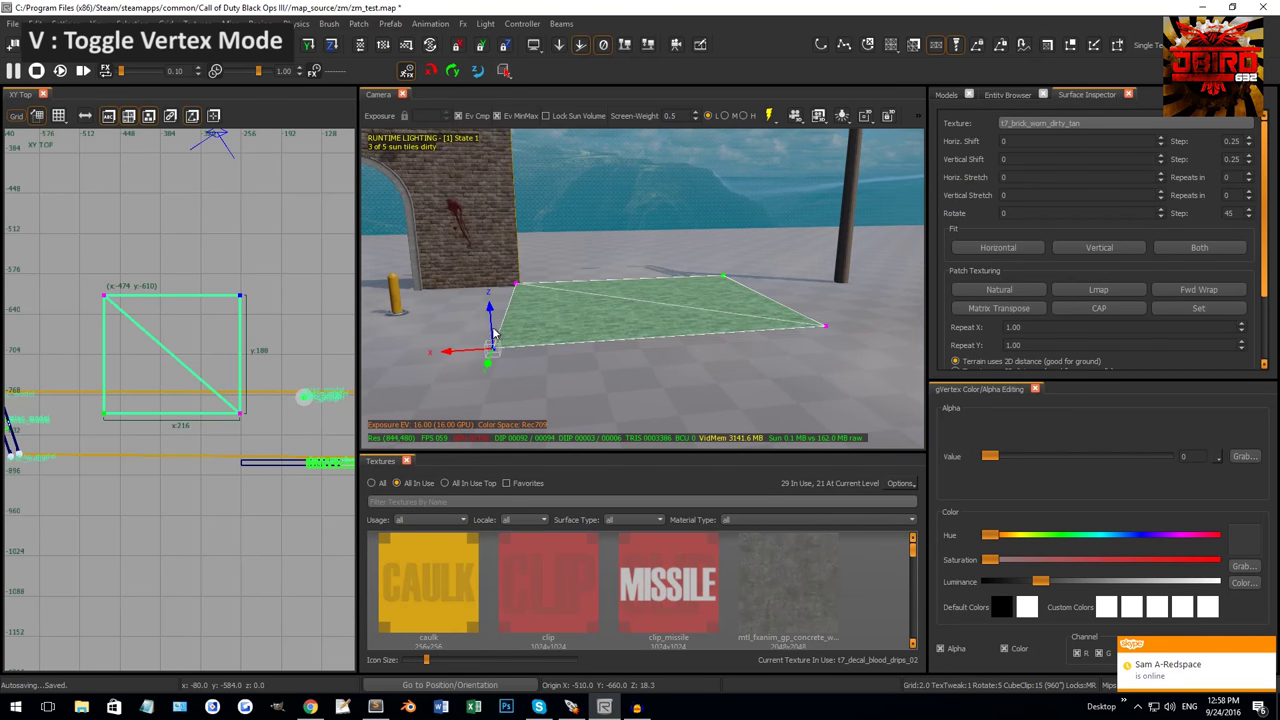
pyautogui.moveTo(494, 312)
pyautogui.mouseDown()
pyautogui.moveTo(491, 287)
pyautogui.moveTo(491, 308)
pyautogui.mouseUp()
pyautogui.click(579, 291)
pyautogui.press('Down')
pyautogui.moveTo(506, 261); pyautogui.dragTo(560, 330)
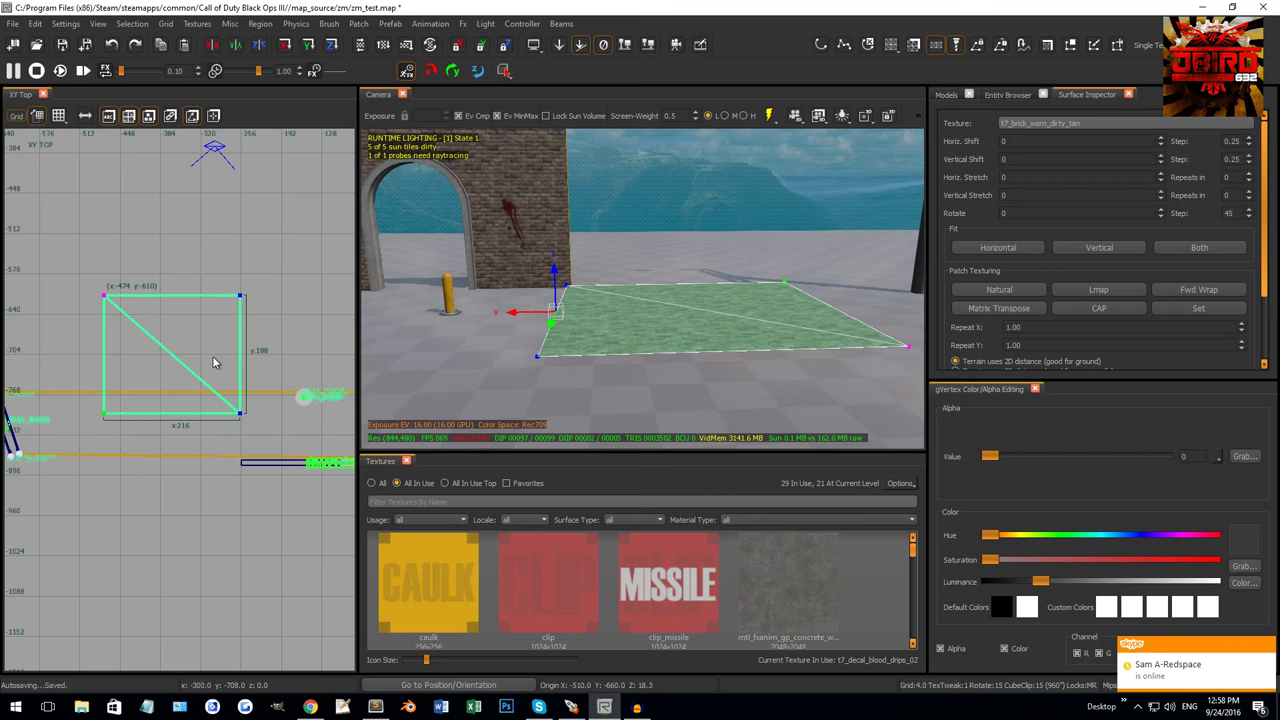
pyautogui.press('r')
pyautogui.moveTo(247, 319); pyautogui.dragTo(193, 381)
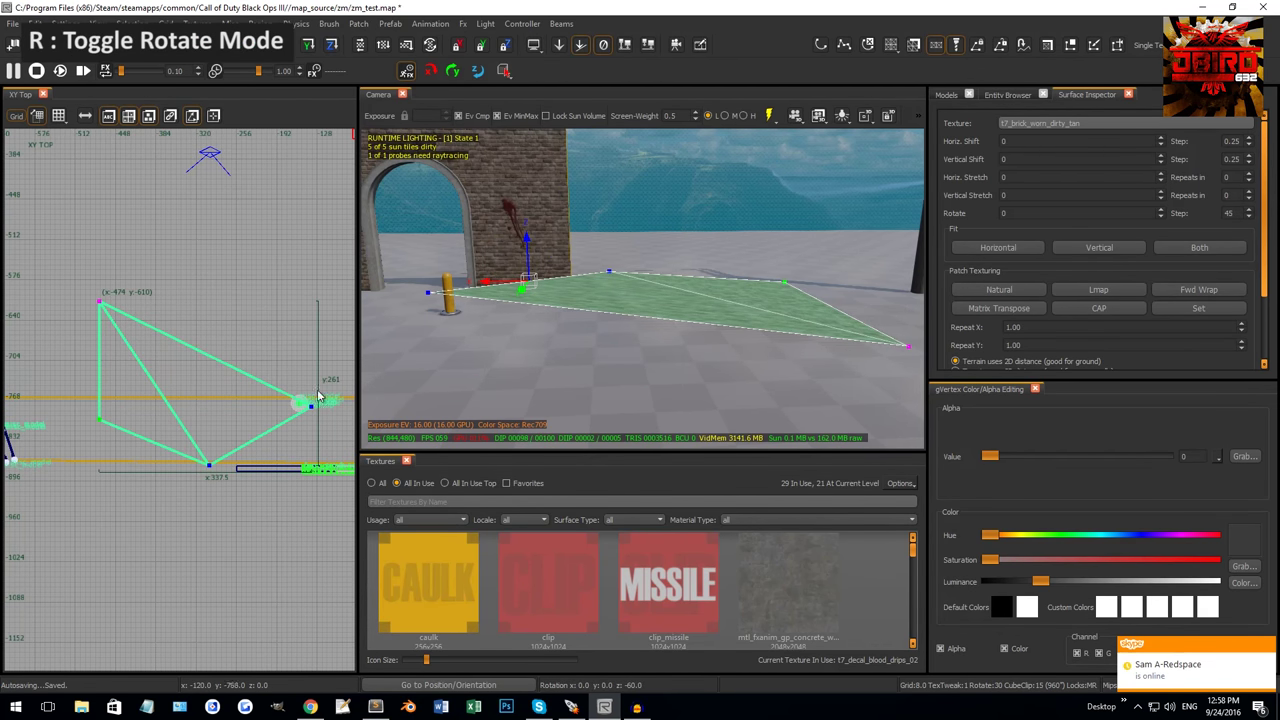
# Drag the right corner up and spread the left corners outward in the Top view.
pyautogui.scroll(3, 414, 308)
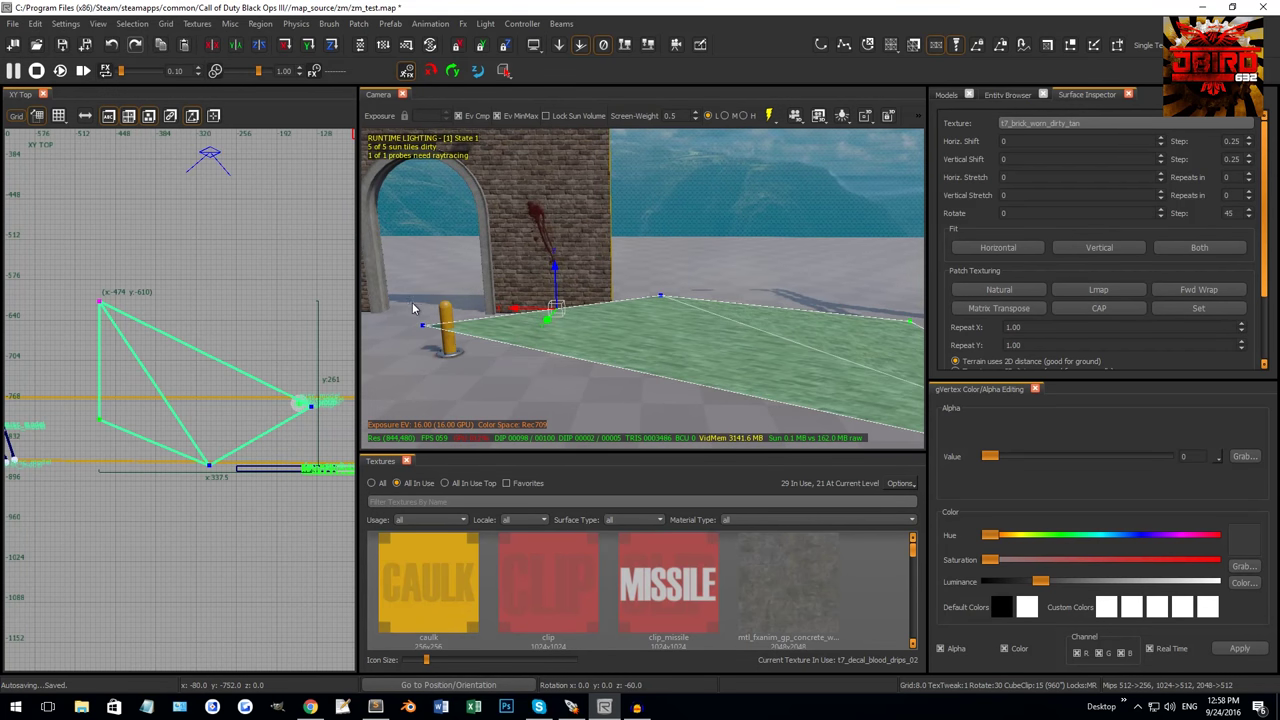
pyautogui.moveTo(308, 406); pyautogui.dragTo(290, 267)
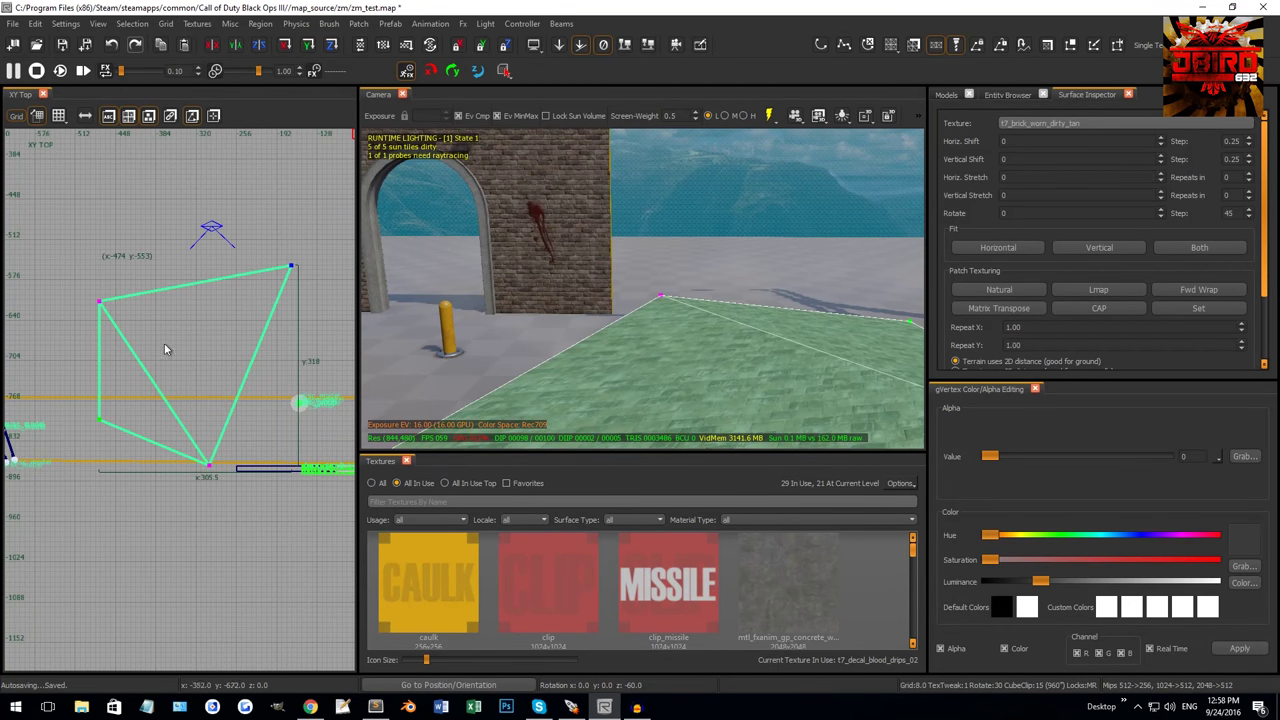
pyautogui.moveTo(99, 301); pyautogui.dragTo(45, 352)
pyautogui.moveTo(69, 400); pyautogui.dragTo(63, 465)
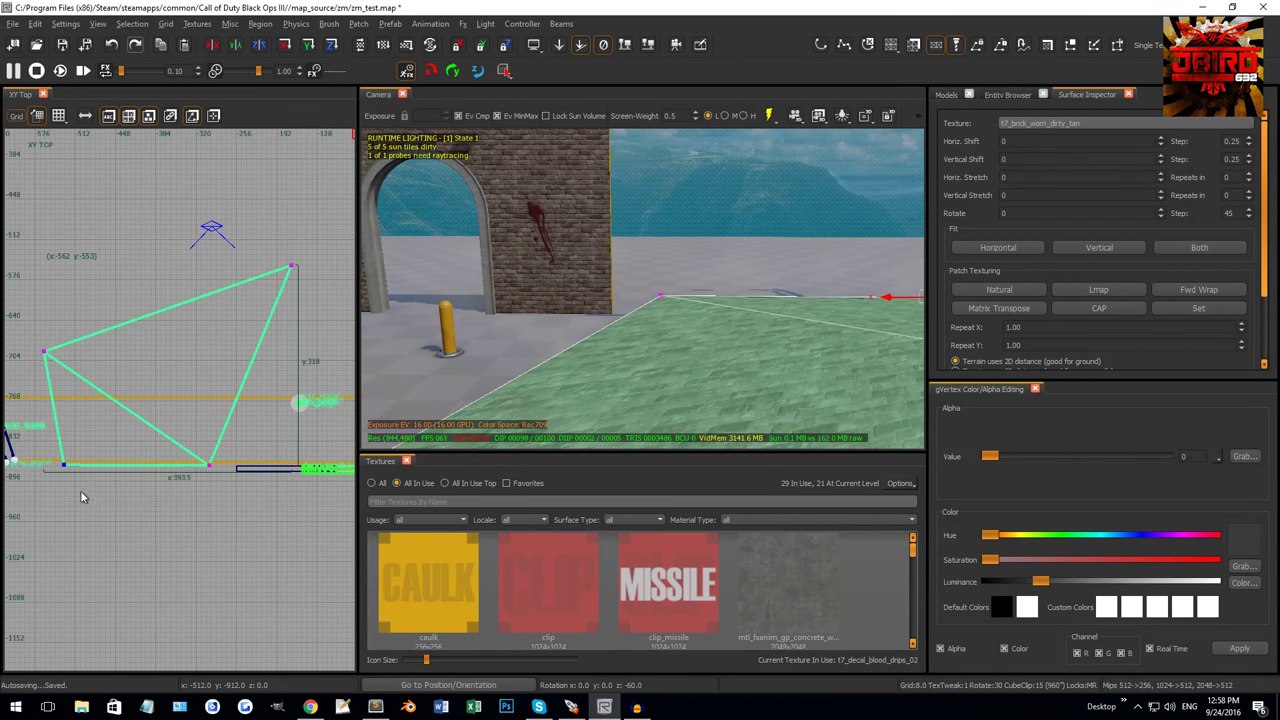
# Orbit around the reshaped patch and select the vertices along its top edge.
pyautogui.moveTo(598, 313); pyautogui.dragTo(623, 283, button='right')
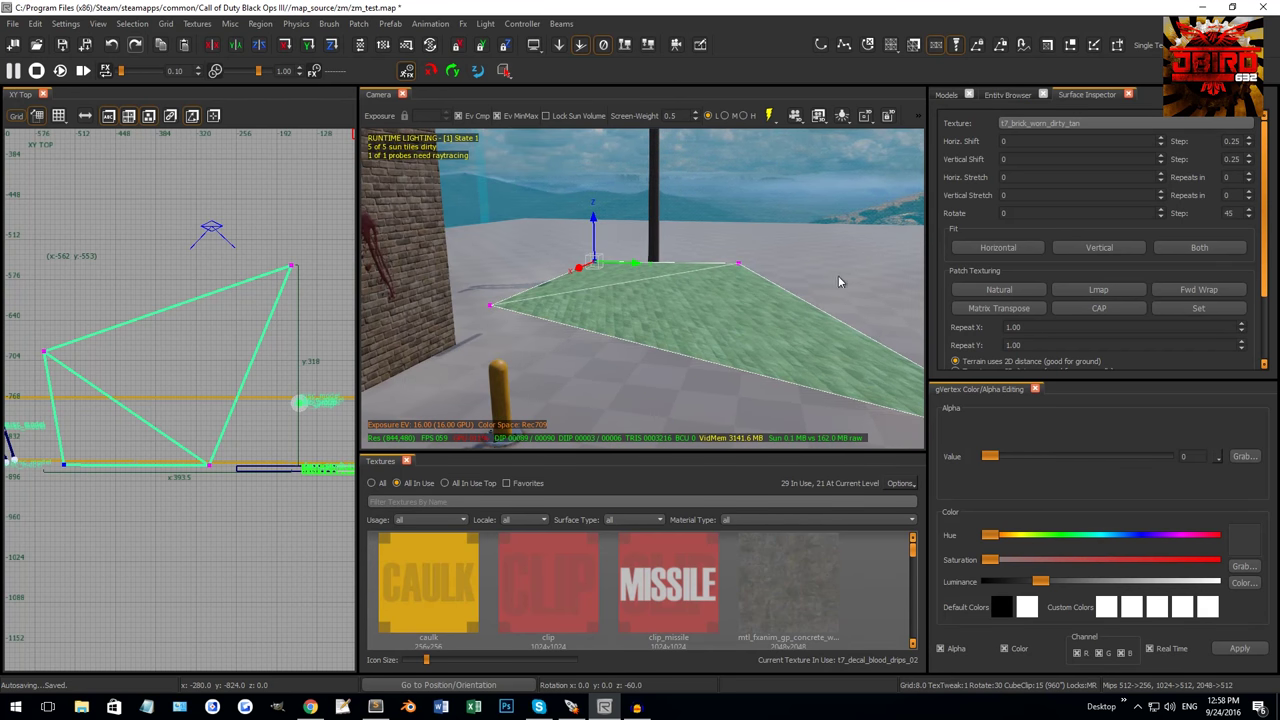
pyautogui.moveTo(733, 280); pyautogui.dragTo(733, 280, button='right')
pyautogui.moveTo(488, 237); pyautogui.dragTo(735, 283)
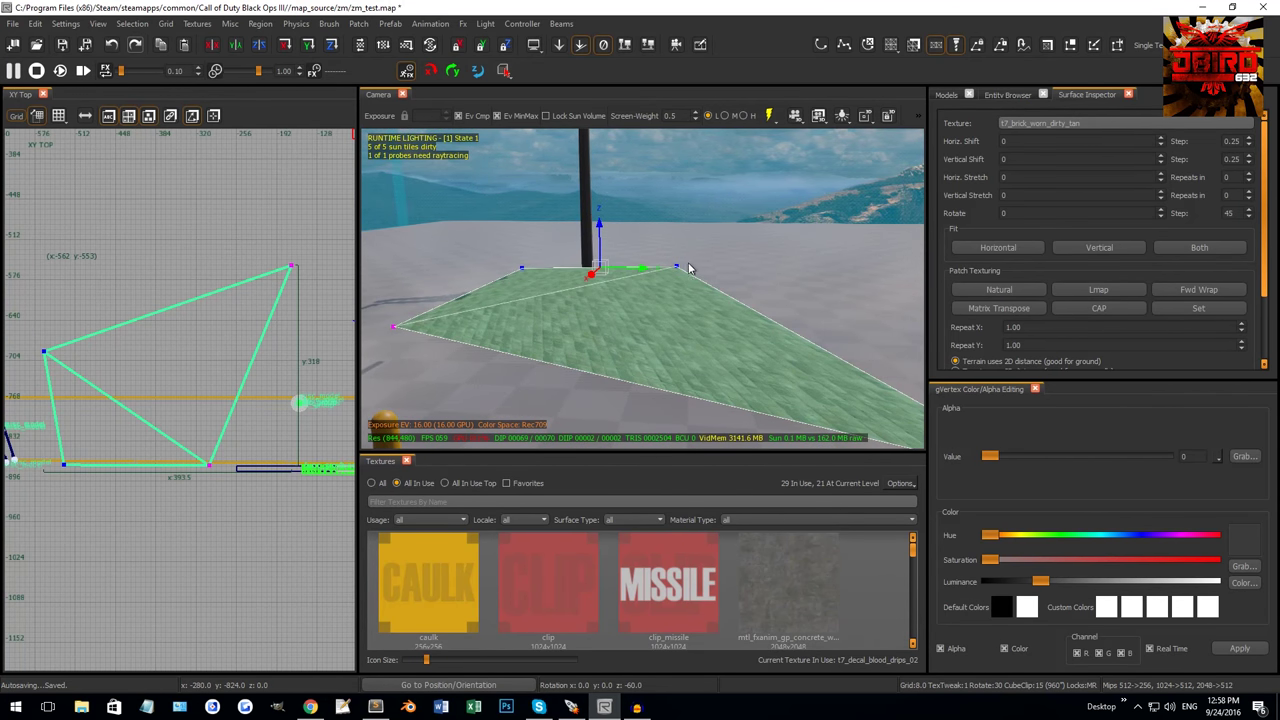
pyautogui.moveTo(509, 246); pyautogui.dragTo(793, 305)
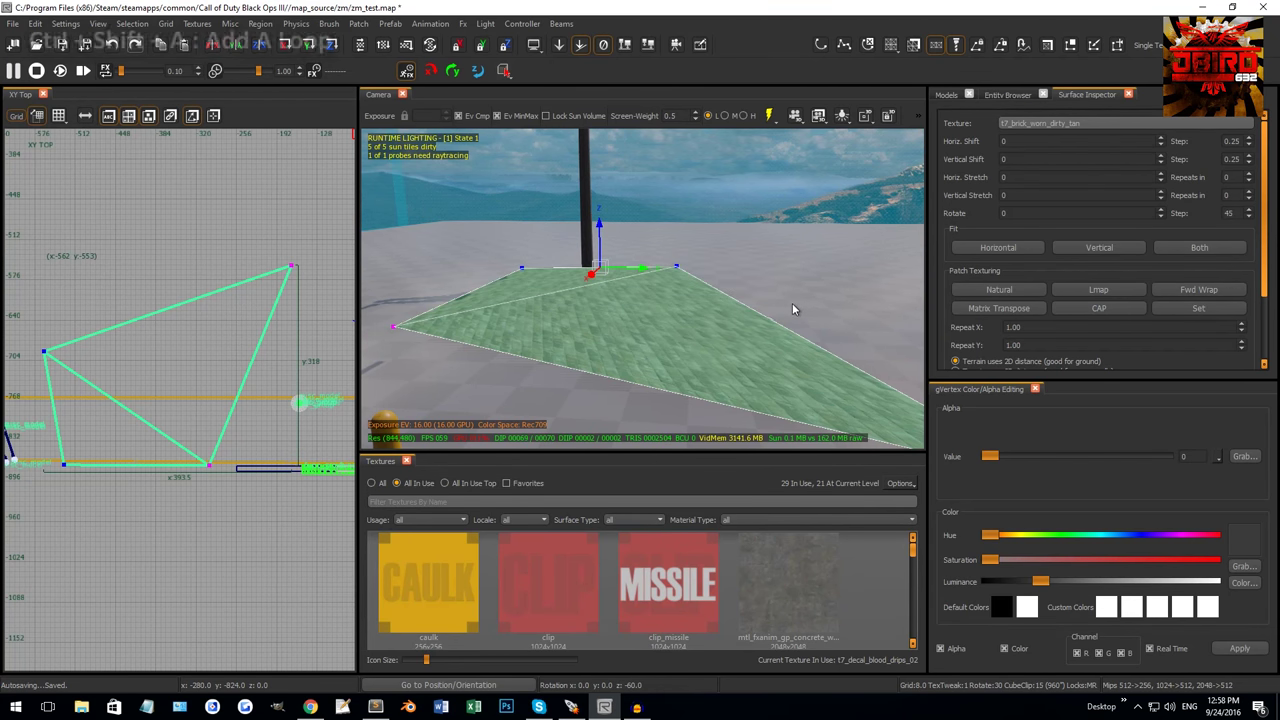
# Add two vertex loops to the terrain patch with Ctrl+Shift+A, then select the top-edge loop.
pyautogui.hotkey('ctrl', 'shift', 'a')
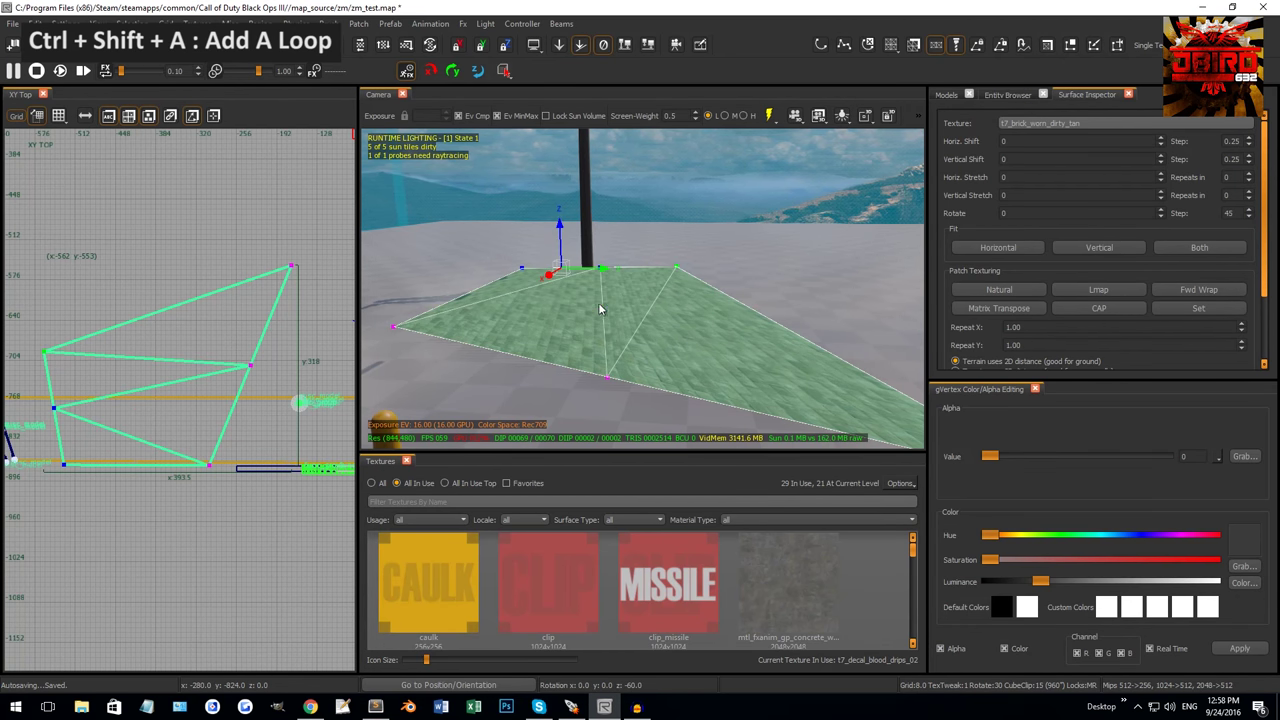
pyautogui.moveTo(611, 382); pyautogui.dragTo(675, 336, button='right')
pyautogui.click(751, 294)
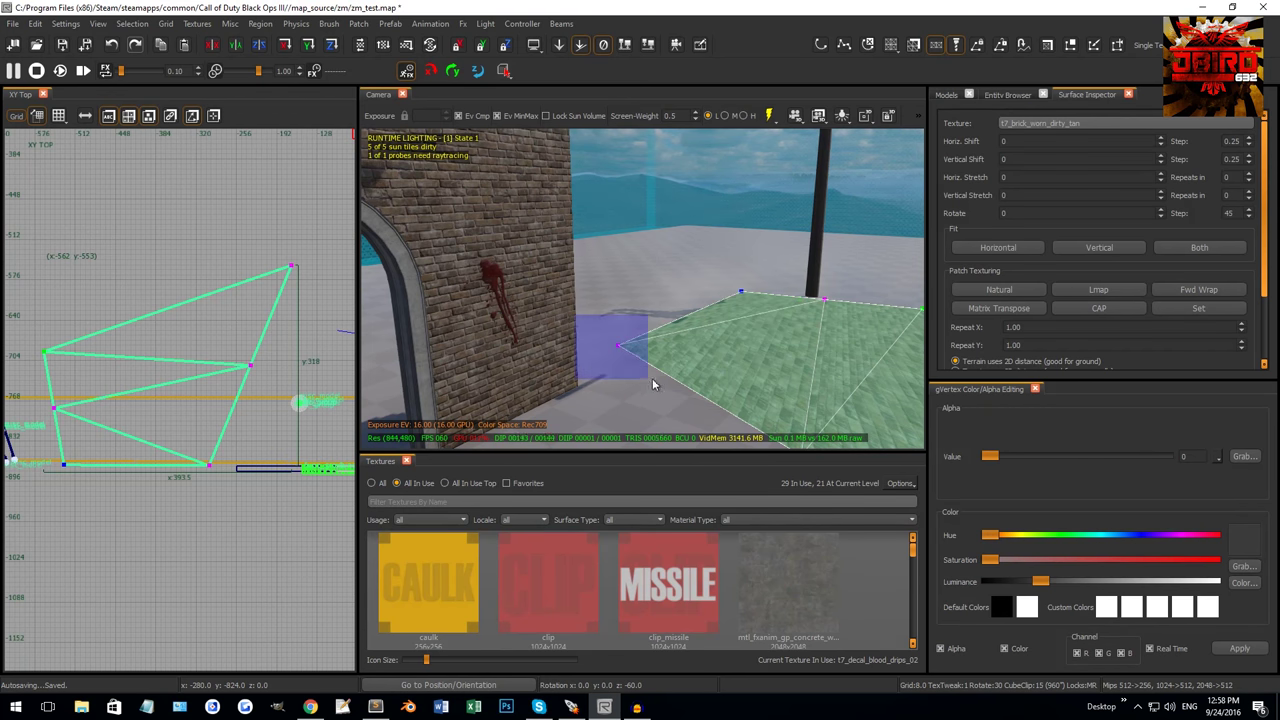
pyautogui.hotkey('ctrl', 'shift', 'a')
pyautogui.moveTo(672, 367)
pyautogui.mouseDown(button='right')
pyautogui.moveTo(770, 337)
pyautogui.moveTo(667, 356)
pyautogui.mouseUp(button='right')
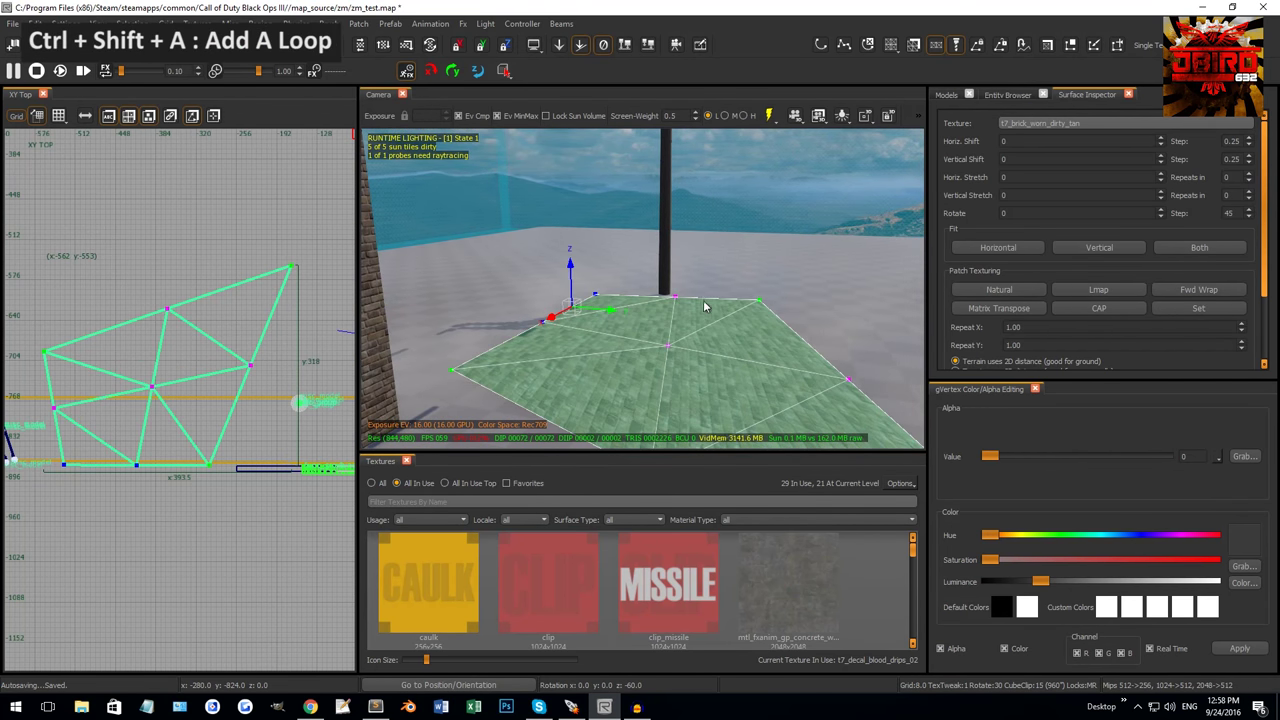
pyautogui.keyDown('shift'); pyautogui.click(762, 300); pyautogui.keyUp('shift')
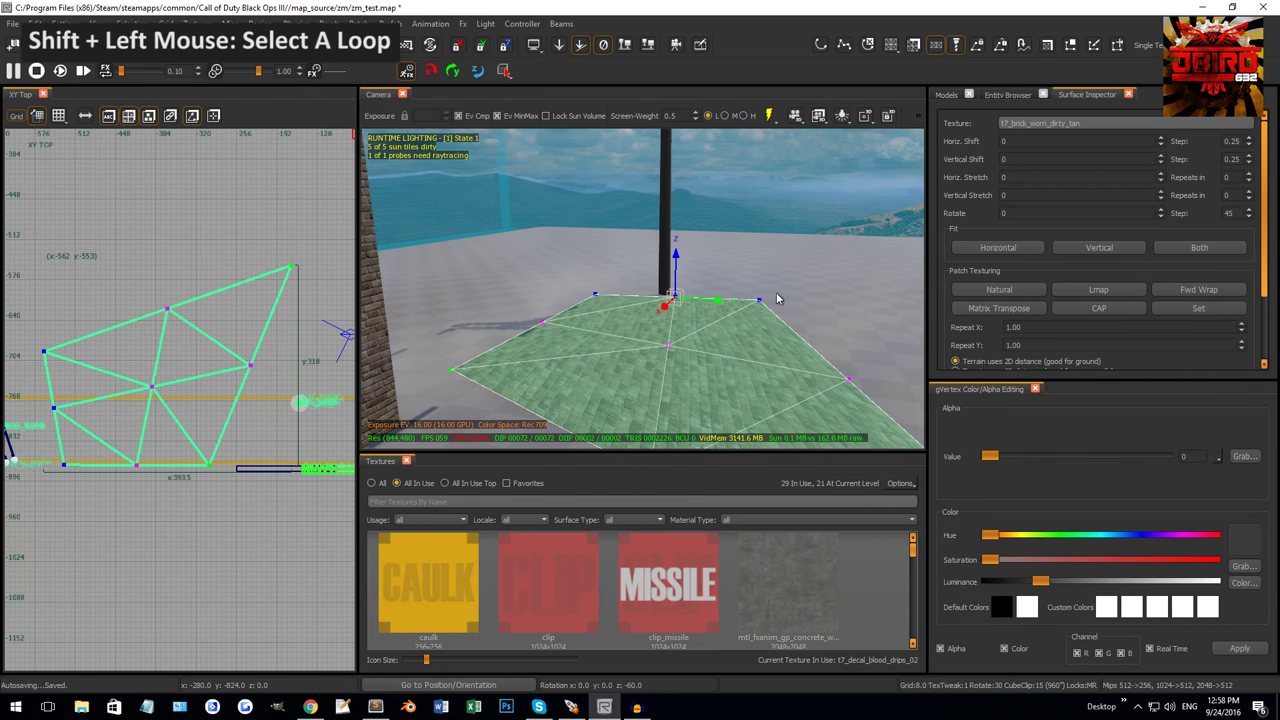
# Select the patch's centre vertex and then a vertex on its left side.
pyautogui.moveTo(762, 302); pyautogui.dragTo(651, 294, button='right')
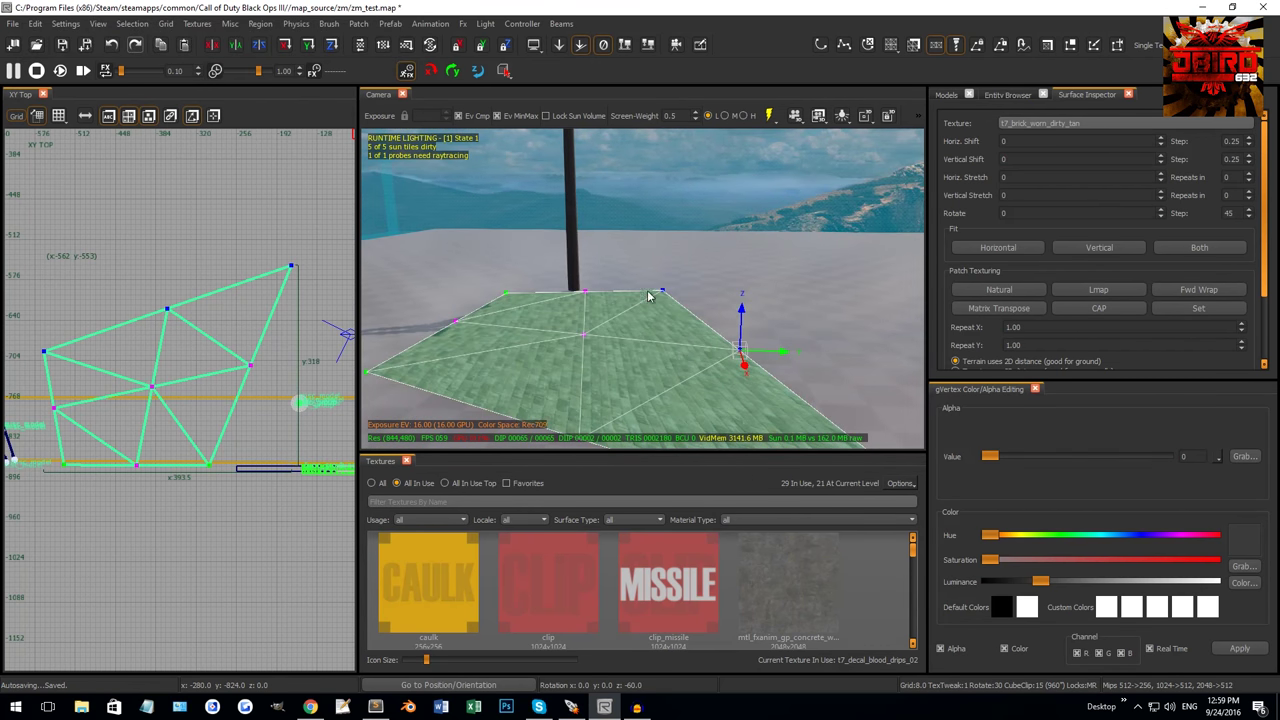
pyautogui.click(585, 340)
pyautogui.moveTo(585, 340); pyautogui.dragTo(925, 312, button='right')
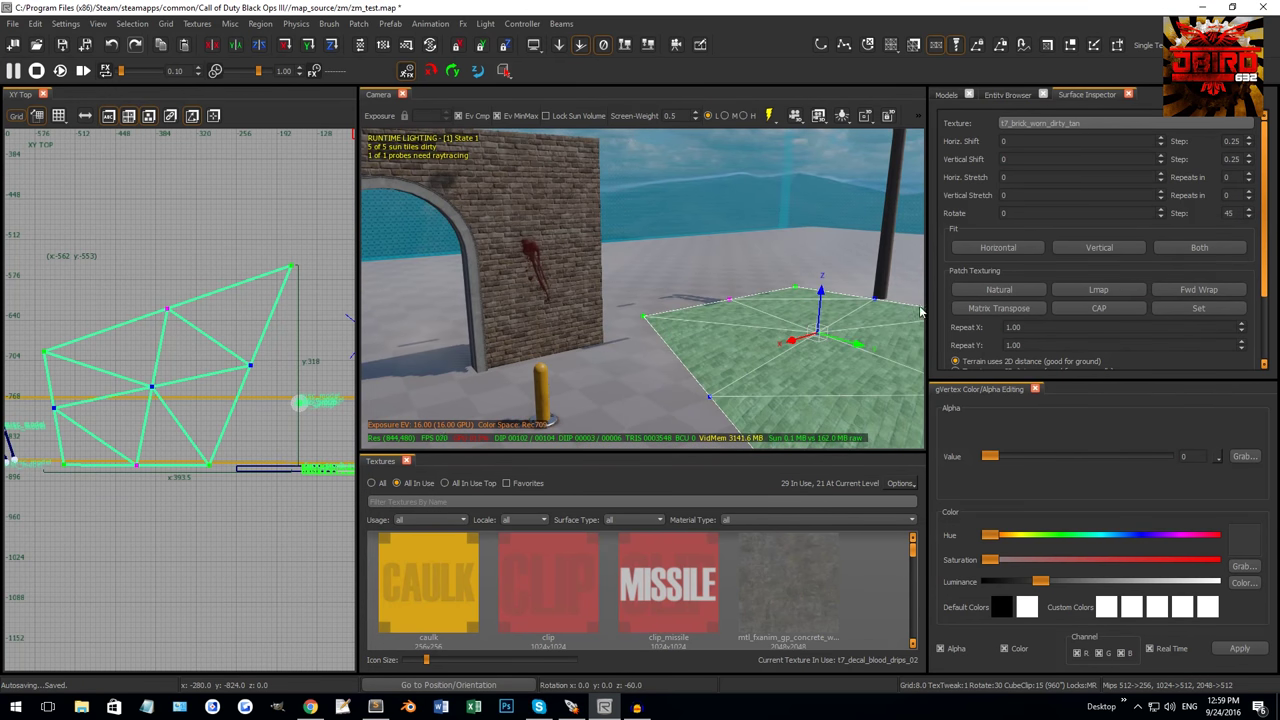
pyautogui.moveTo(760, 330); pyautogui.dragTo(648, 333, button='right')
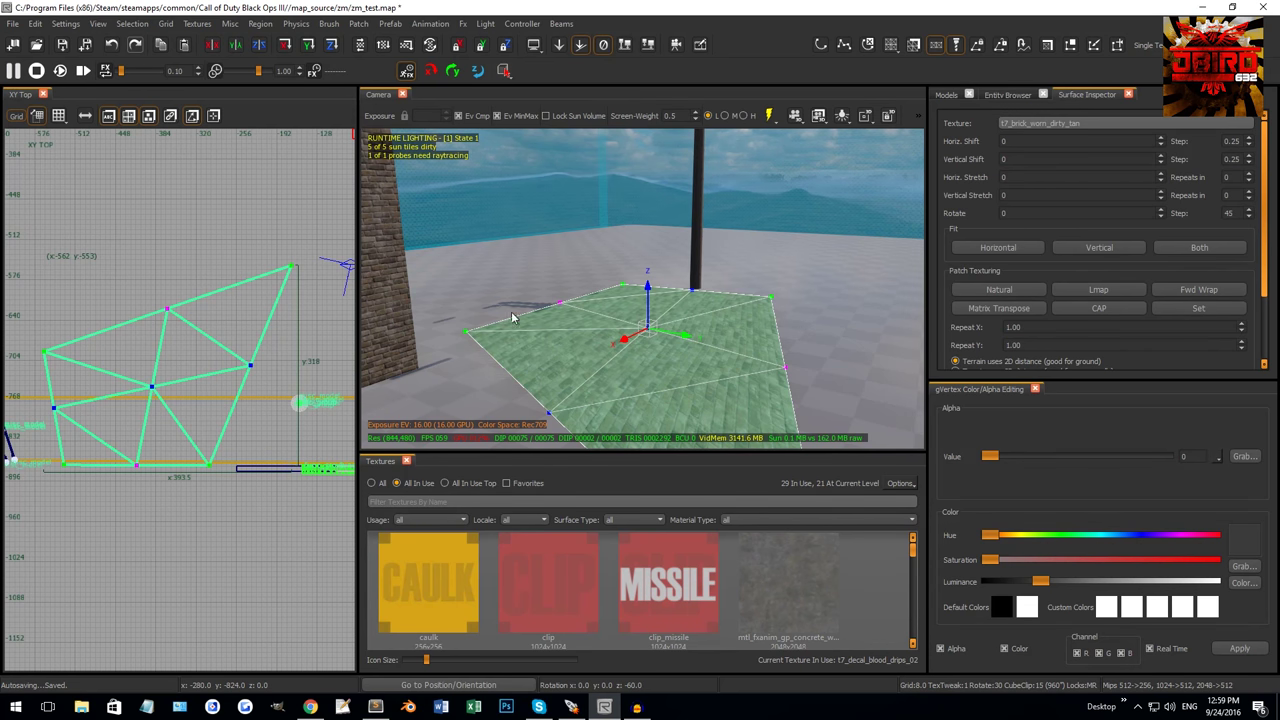
pyautogui.click(558, 303)
pyautogui.moveTo(558, 303); pyautogui.dragTo(728, 320, button='right')
# Remove three loops with Ctrl+Shift+Q, then select vertices and add a new row.
pyautogui.hotkey('ctrl', 'shift', 'q')
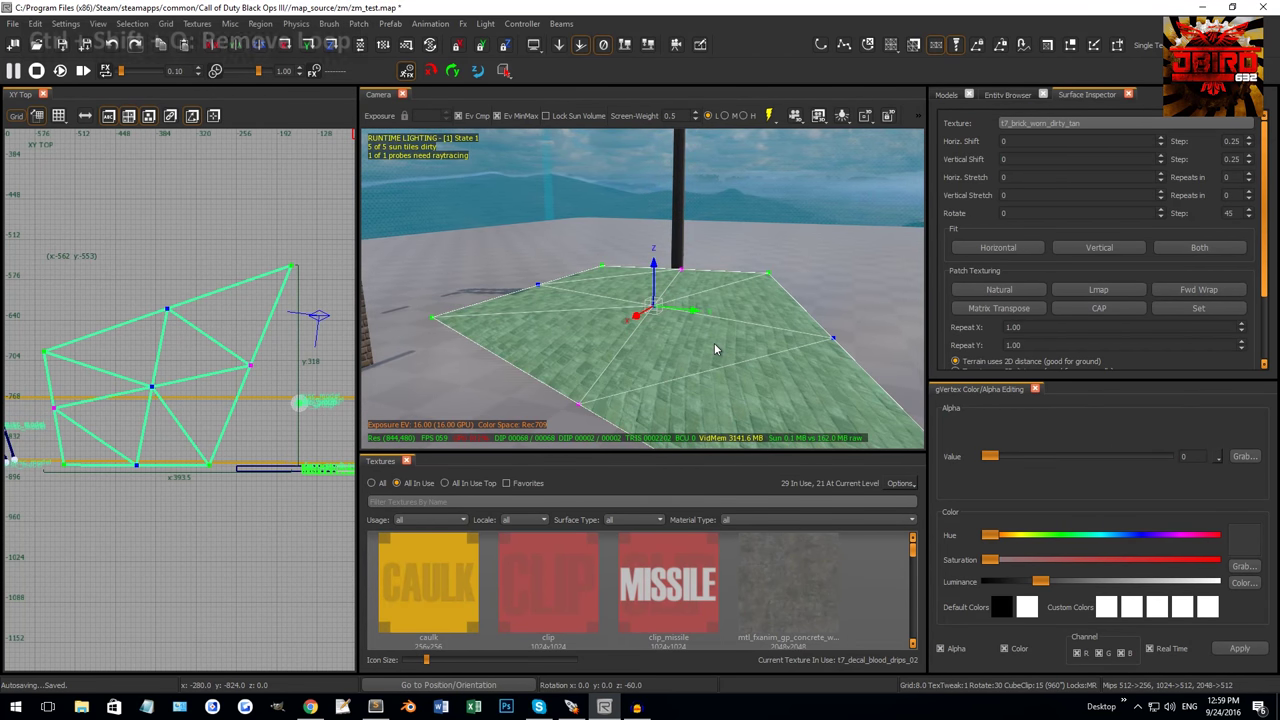
pyautogui.hotkey('ctrl', 'shift', 'q')
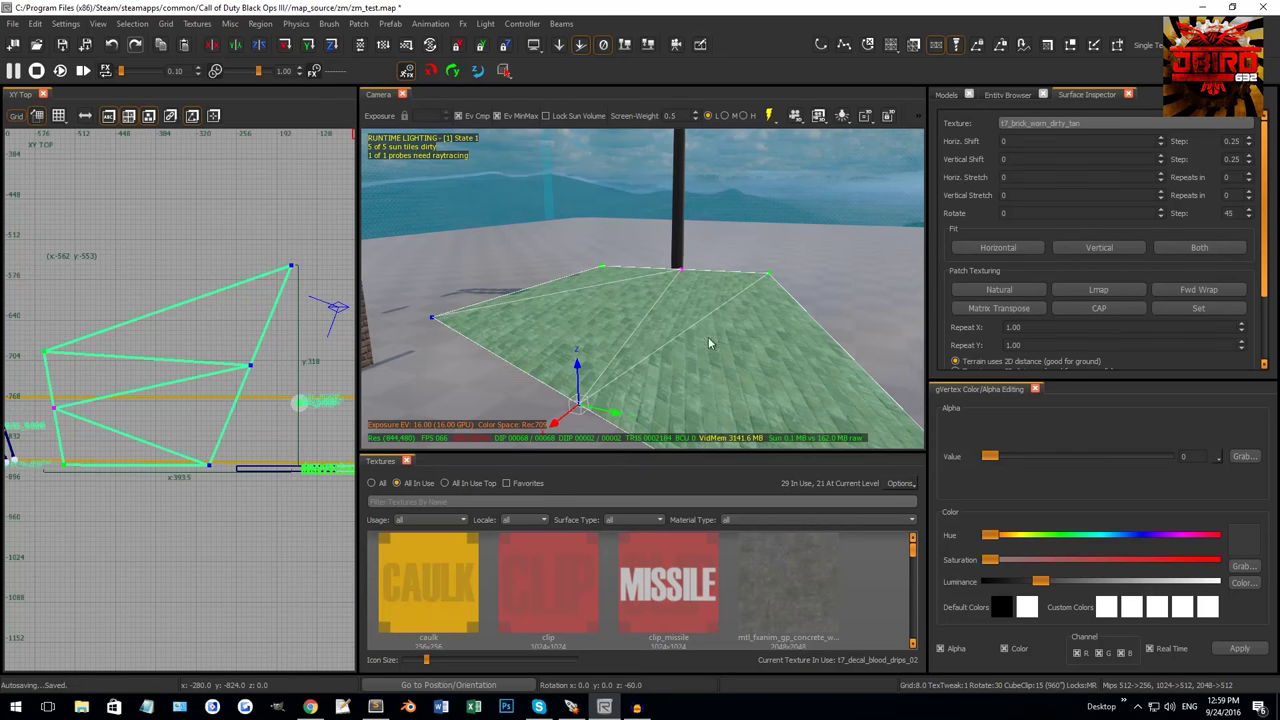
pyautogui.hotkey('ctrl', 'shift', 'q')
pyautogui.moveTo(686, 277); pyautogui.dragTo(685, 246, button='right')
pyautogui.moveTo(642, 208); pyautogui.dragTo(845, 392)
pyautogui.hotkey('ctrl', 'shift', '+')
pyautogui.hotkey('ctrl', 'shift', '+')
# Add a column and two more loops of vertices to the terrain patch.
pyautogui.scroll(-2, 734, 340)
pyautogui.click(752, 343)
pyautogui.hotkey('ctrl', 'shift', '=')
pyautogui.hotkey('ctrl', 'shift', 'a')
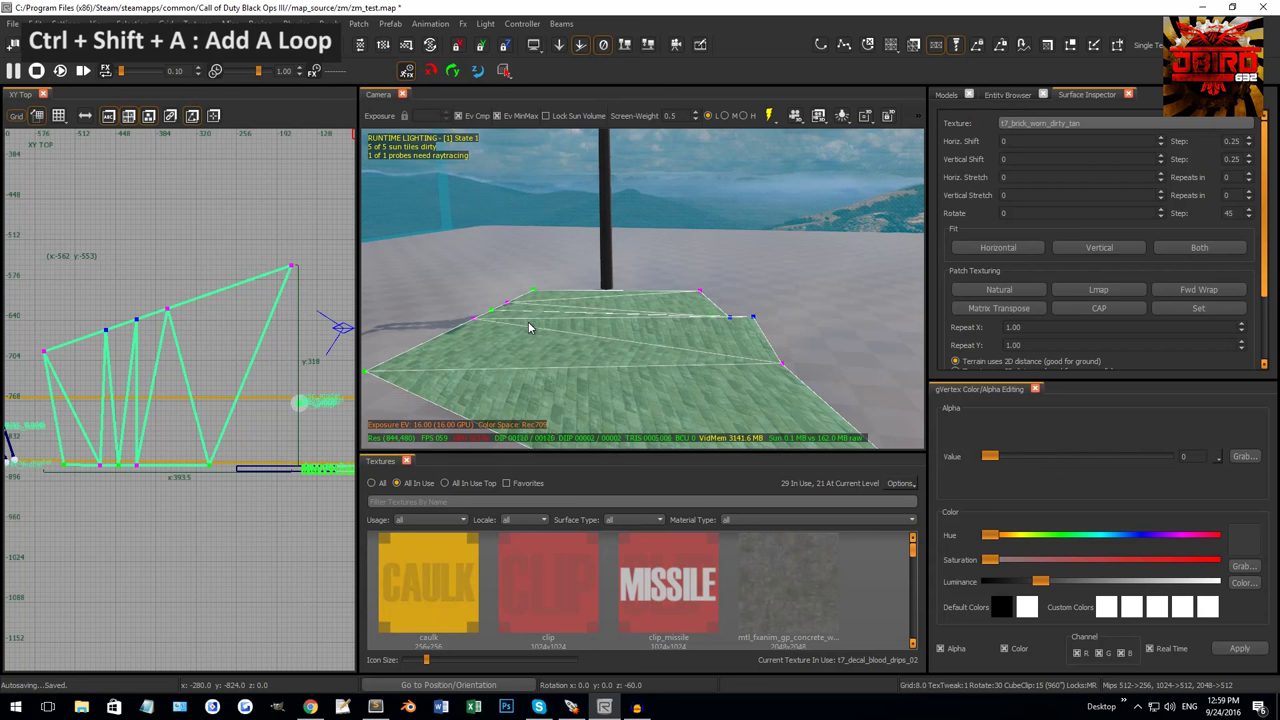
pyautogui.moveTo(572, 335); pyautogui.dragTo(660, 343, button='right')
pyautogui.hotkey('ctrl', 'shift', 'a')
# Raise a right-side vertex to form a ridge, then remove one loop.
pyautogui.click(660, 343)
pyautogui.moveTo(660, 343); pyautogui.dragTo(742, 334)
pyautogui.moveTo(742, 334); pyautogui.dragTo(778, 343, button='right')
pyautogui.hotkey('ctrl', 'shift', 'q')
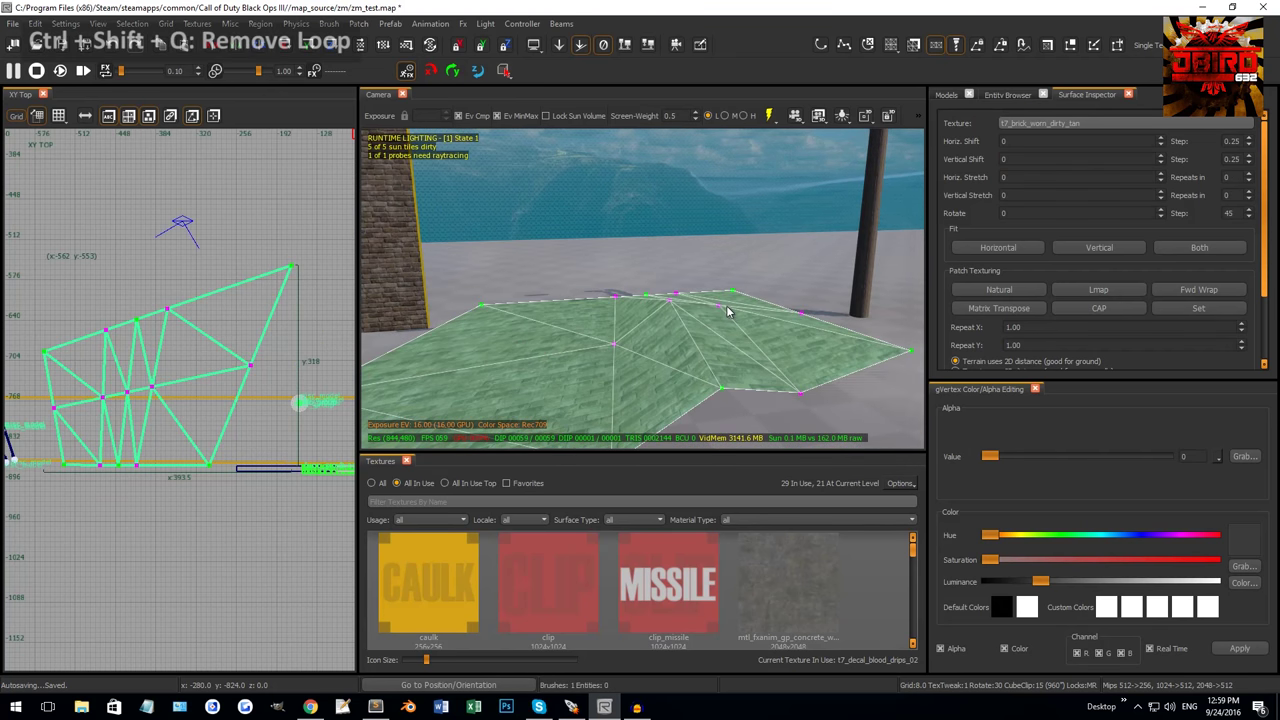
# Split the ridged patch into two brick-textured patches with Ctrl+Shift+X and select one.
pyautogui.moveTo(723, 310); pyautogui.dragTo(659, 280, button='right')
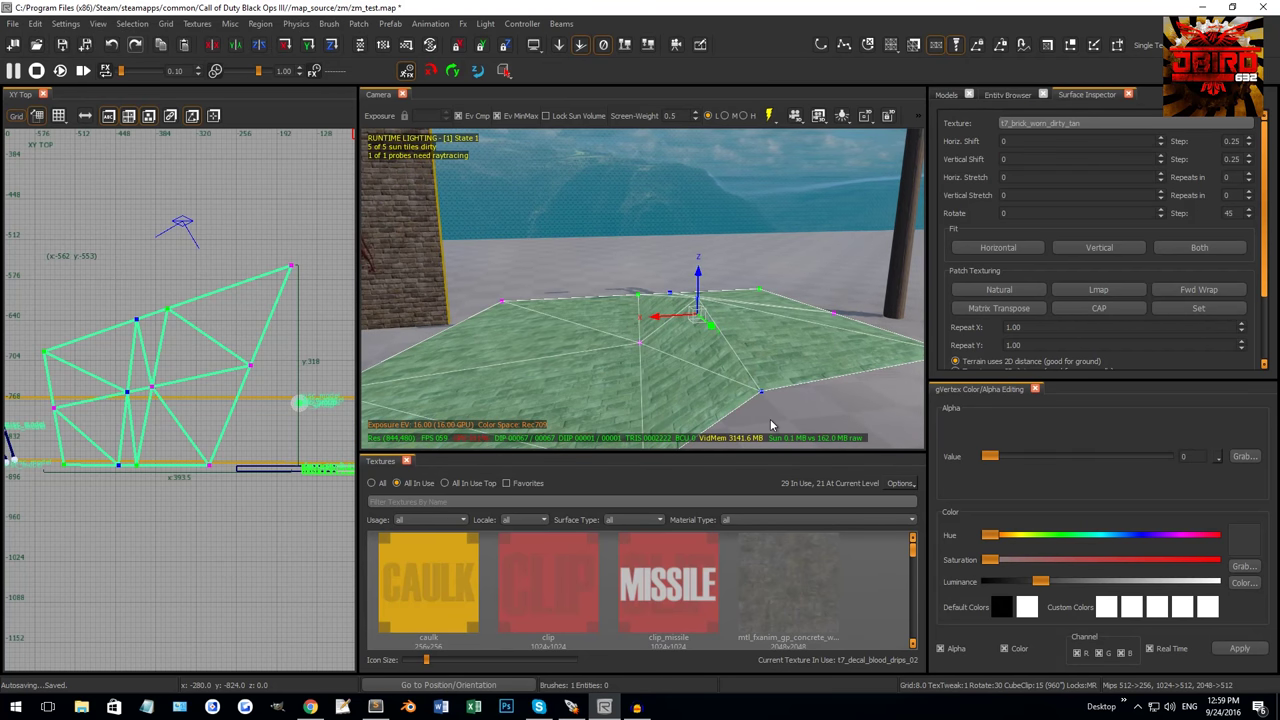
pyautogui.moveTo(757, 393); pyautogui.dragTo(751, 377, button='right')
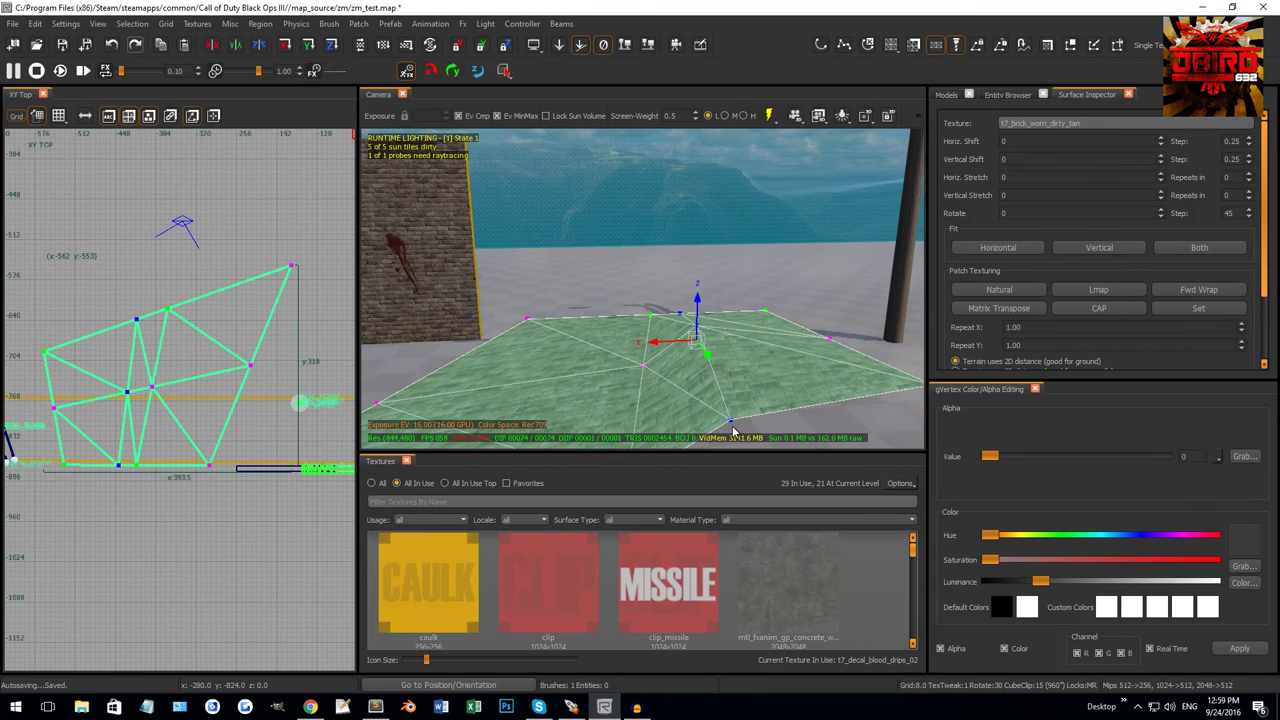
pyautogui.hotkey('ctrl', 'shift', 'x')
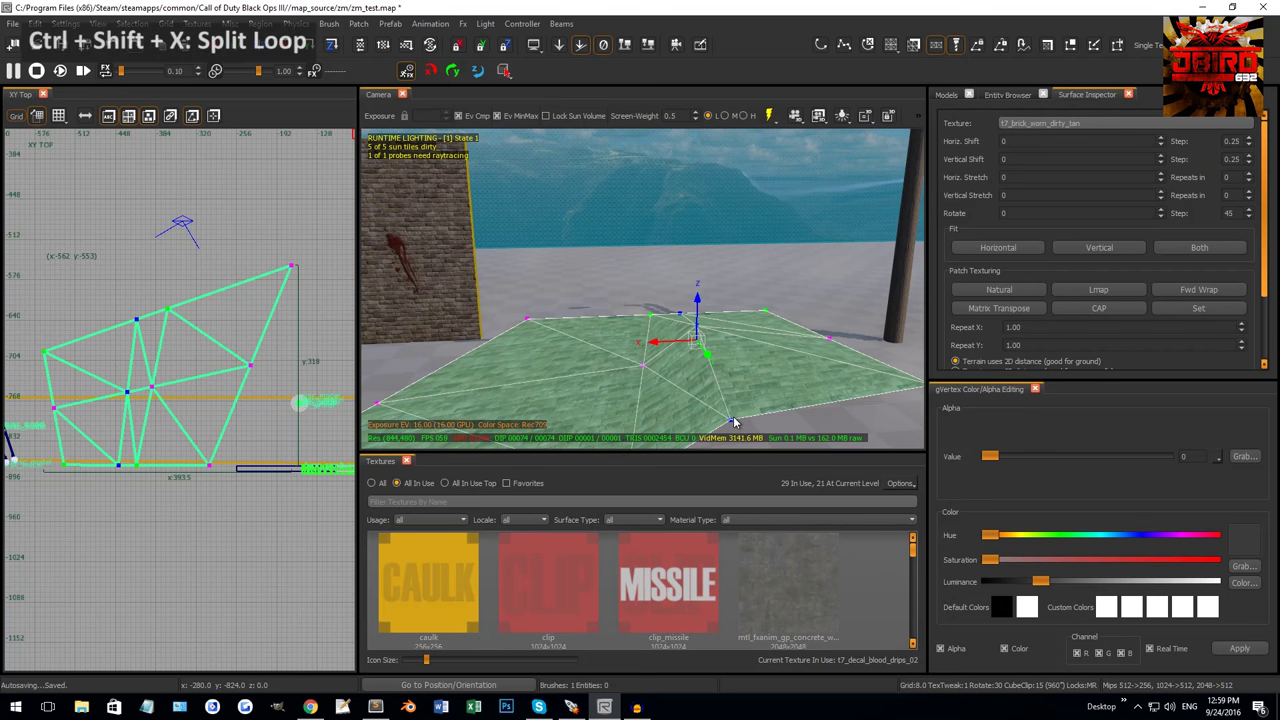
pyautogui.moveTo(731, 371); pyautogui.dragTo(730, 369, button='right')
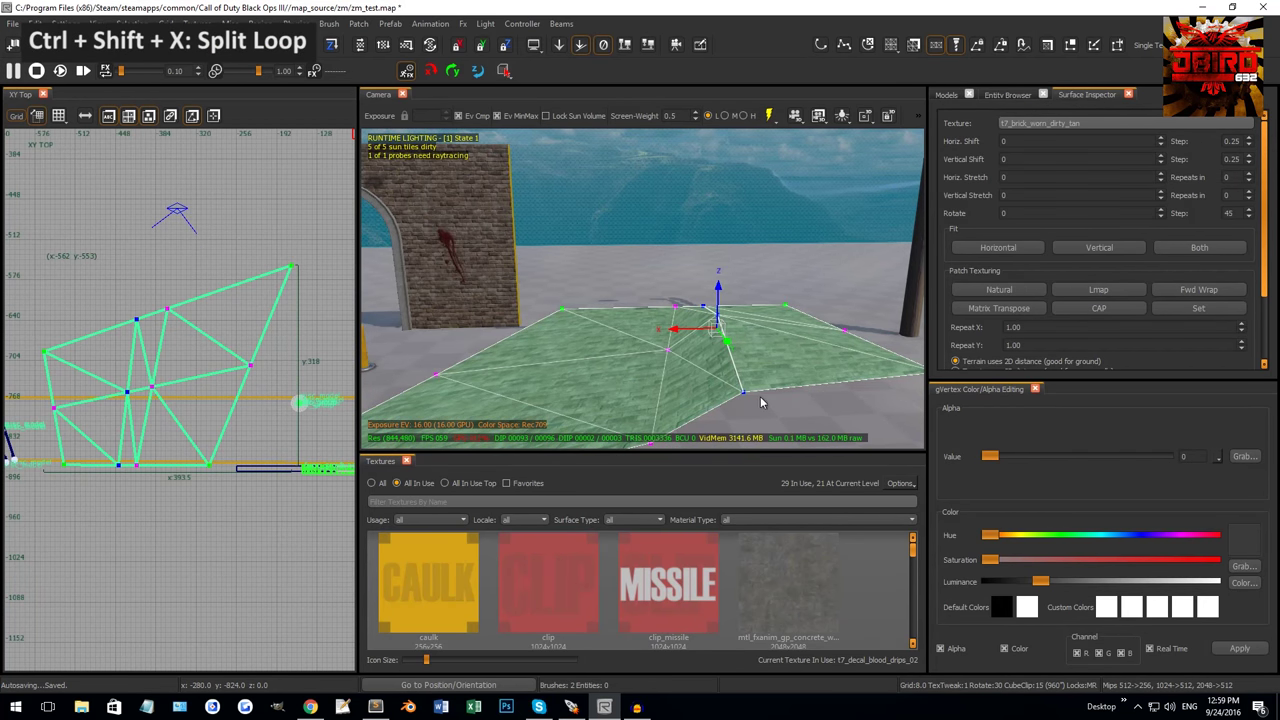
pyautogui.press('Escape')
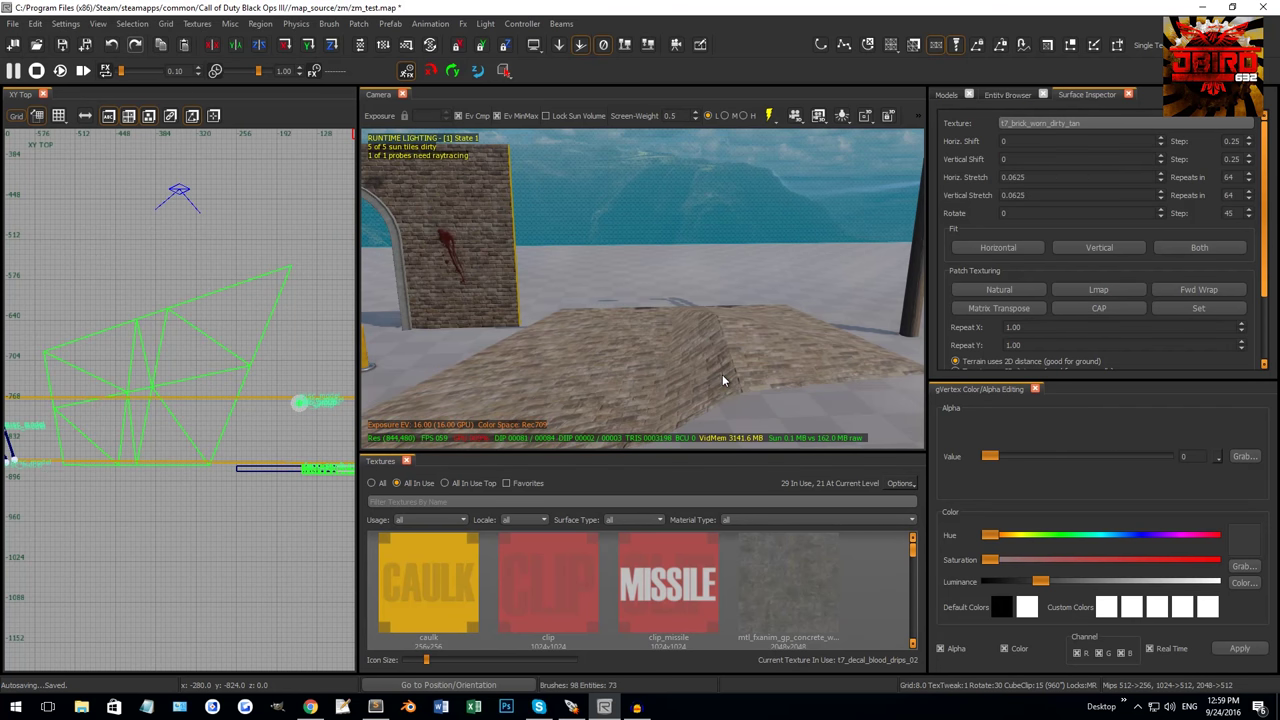
pyautogui.keyDown('shift'); pyautogui.click(666, 348); pyautogui.keyUp('shift')
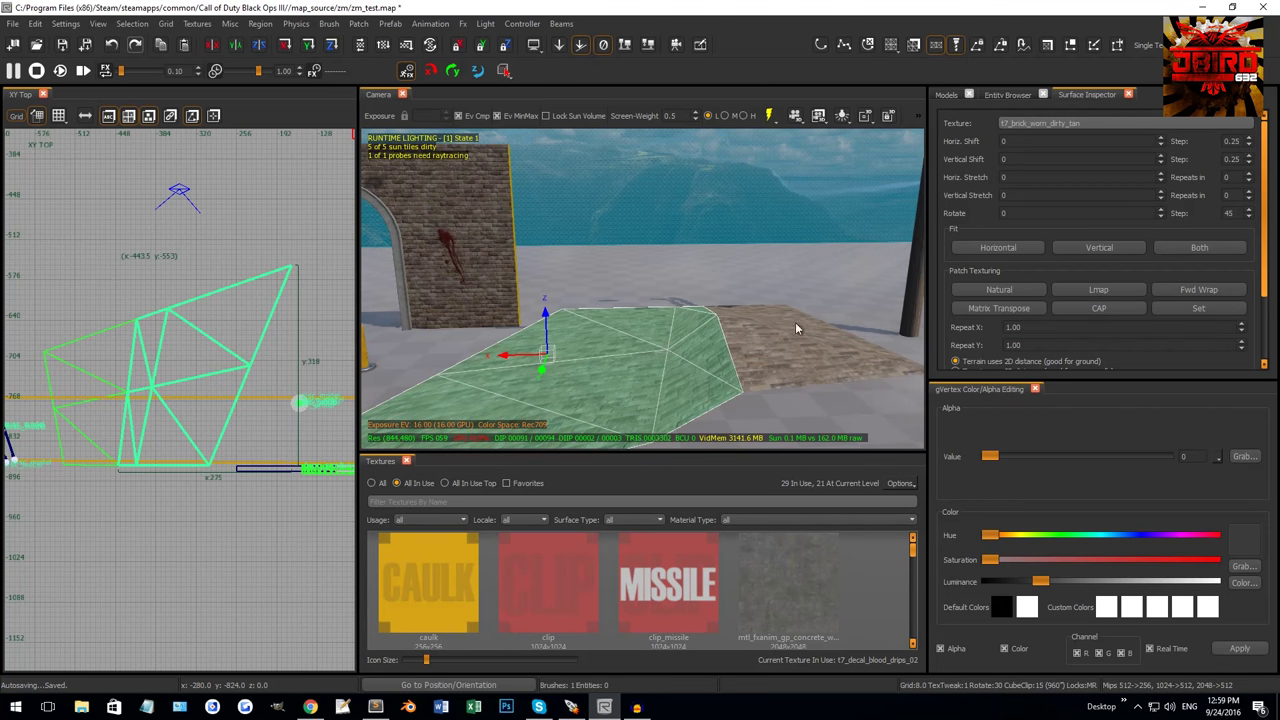
# Move one split brick patch back and away from the other patch.
pyautogui.moveTo(752, 382)
pyautogui.mouseDown(button='right')
pyautogui.moveTo(659, 365)
pyautogui.moveTo(669, 356)
pyautogui.mouseUp(button='right')
pyautogui.press('Escape')
pyautogui.keyDown('shift'); pyautogui.click(669, 356); pyautogui.keyUp('shift')
pyautogui.moveTo(656, 355)
pyautogui.mouseDown()
pyautogui.moveTo(656, 370)
pyautogui.moveTo(757, 322)
pyautogui.moveTo(700, 360)
pyautogui.mouseUp()
pyautogui.press('Escape')
pyautogui.moveTo(700, 360)
pyautogui.mouseDown(button='right')
pyautogui.moveTo(677, 369)
pyautogui.moveTo(730, 343)
pyautogui.moveTo(668, 343)
pyautogui.moveTo(543, 277)
pyautogui.moveTo(657, 285)
pyautogui.mouseUp(button='right')
# Select both brick patches, inspect their edge vertices, and weld the patches with W.
pyautogui.keyDown('shift'); pyautogui.click(730, 343); pyautogui.keyUp('shift')
pyautogui.keyDown('shift'); pyautogui.click(683, 338); pyautogui.keyUp('shift')
pyautogui.moveTo(748, 259); pyautogui.dragTo(838, 258, button='right')
pyautogui.moveTo(577, 255); pyautogui.dragTo(684, 253, button='right')
pyautogui.press('v')
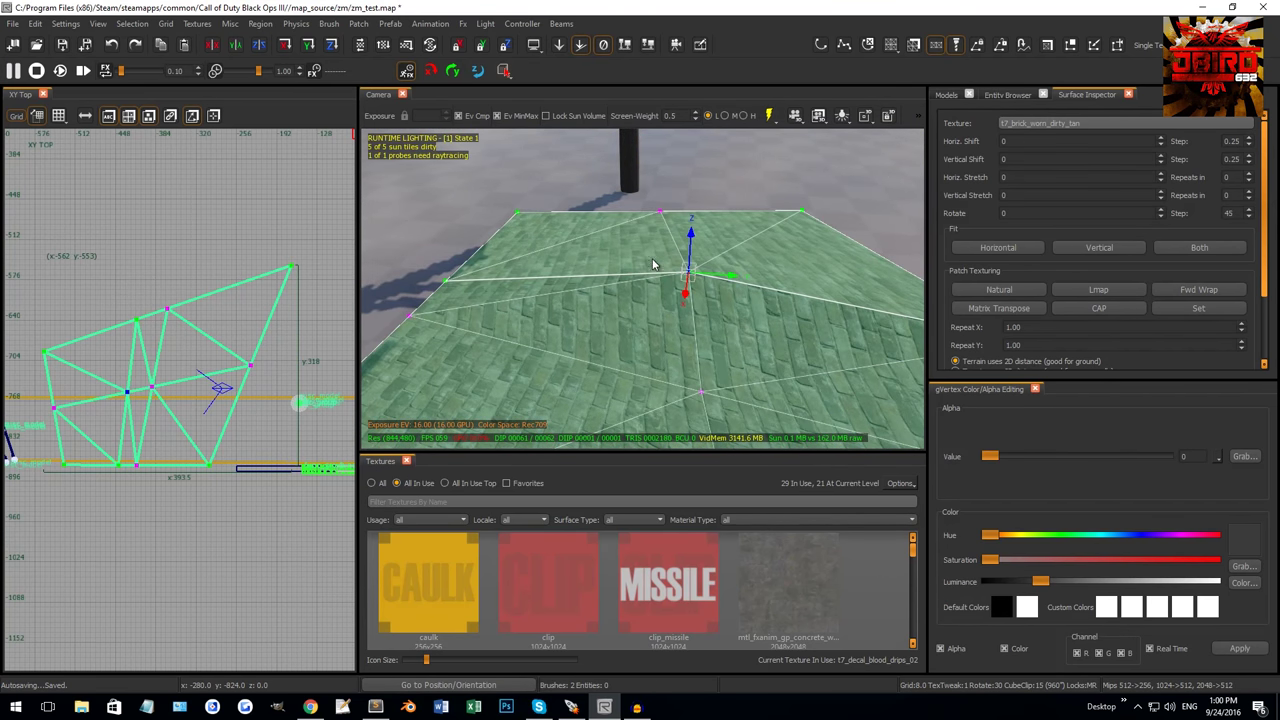
pyautogui.moveTo(730, 299); pyautogui.dragTo(765, 290, button='right')
pyautogui.moveTo(765, 290); pyautogui.dragTo(852, 347)
pyautogui.moveTo(852, 347)
pyautogui.mouseDown(button='right')
pyautogui.moveTo(706, 310)
pyautogui.moveTo(694, 291)
pyautogui.mouseUp(button='right')
pyautogui.press('Escape')
pyautogui.keyDown('shift'); pyautogui.click(694, 291); pyautogui.keyUp('shift')
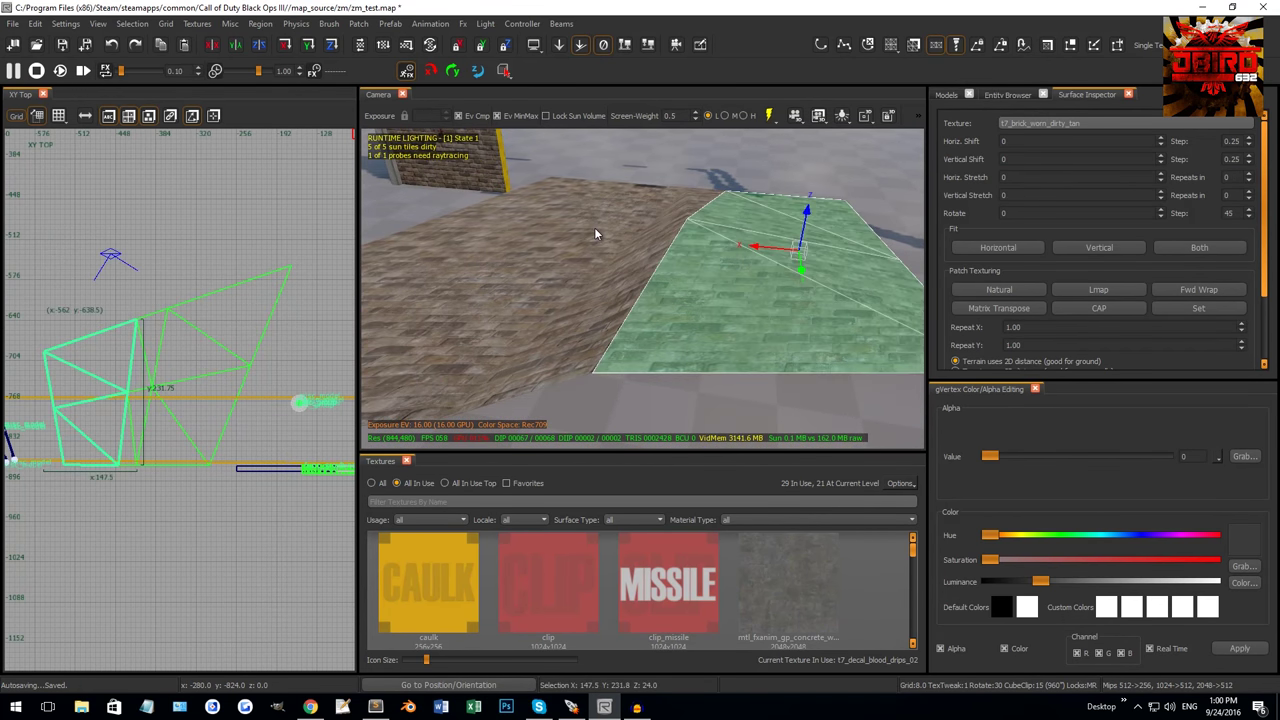
pyautogui.keyDown('shift'); pyautogui.click(594, 233); pyautogui.keyUp('shift')
pyautogui.press('w')
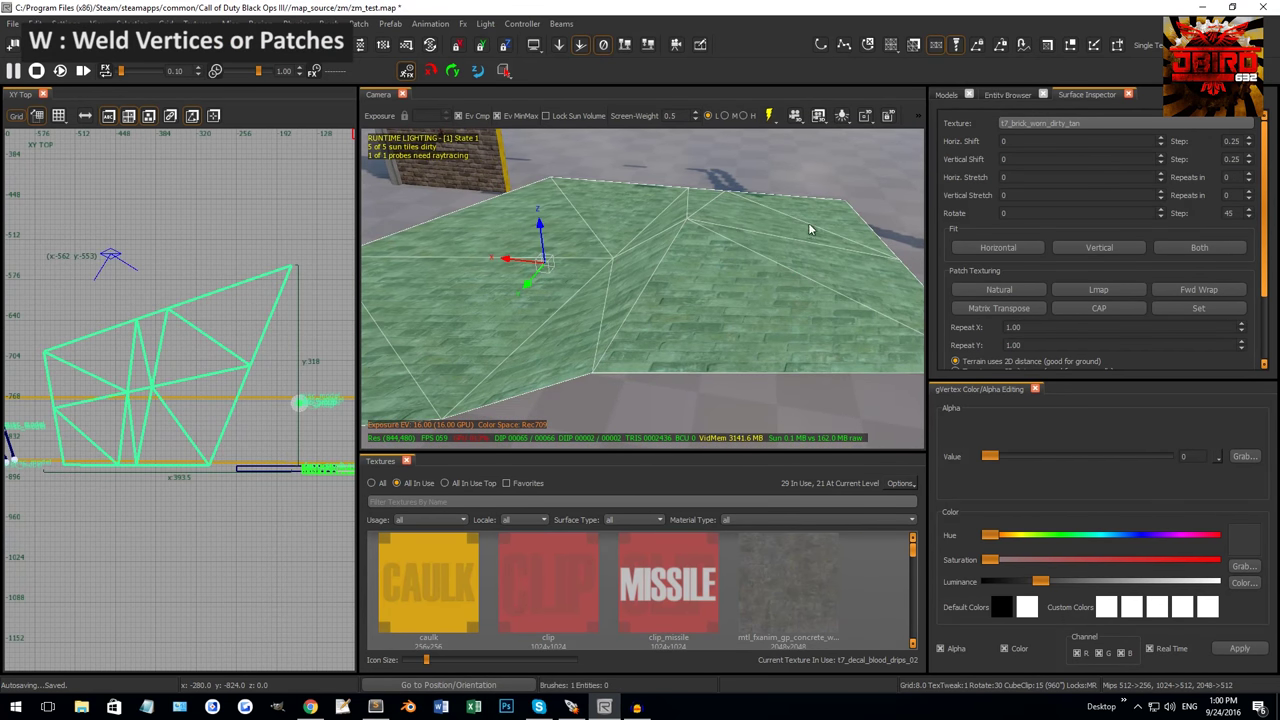
# Drag the right patch's corner vertex right and down, with the grid set to 2.0.
pyautogui.moveTo(735, 243); pyautogui.dragTo(722, 265, button='right')
pyautogui.press('Escape')
pyautogui.keyDown('shift'); pyautogui.click(712, 250); pyautogui.keyUp('shift')
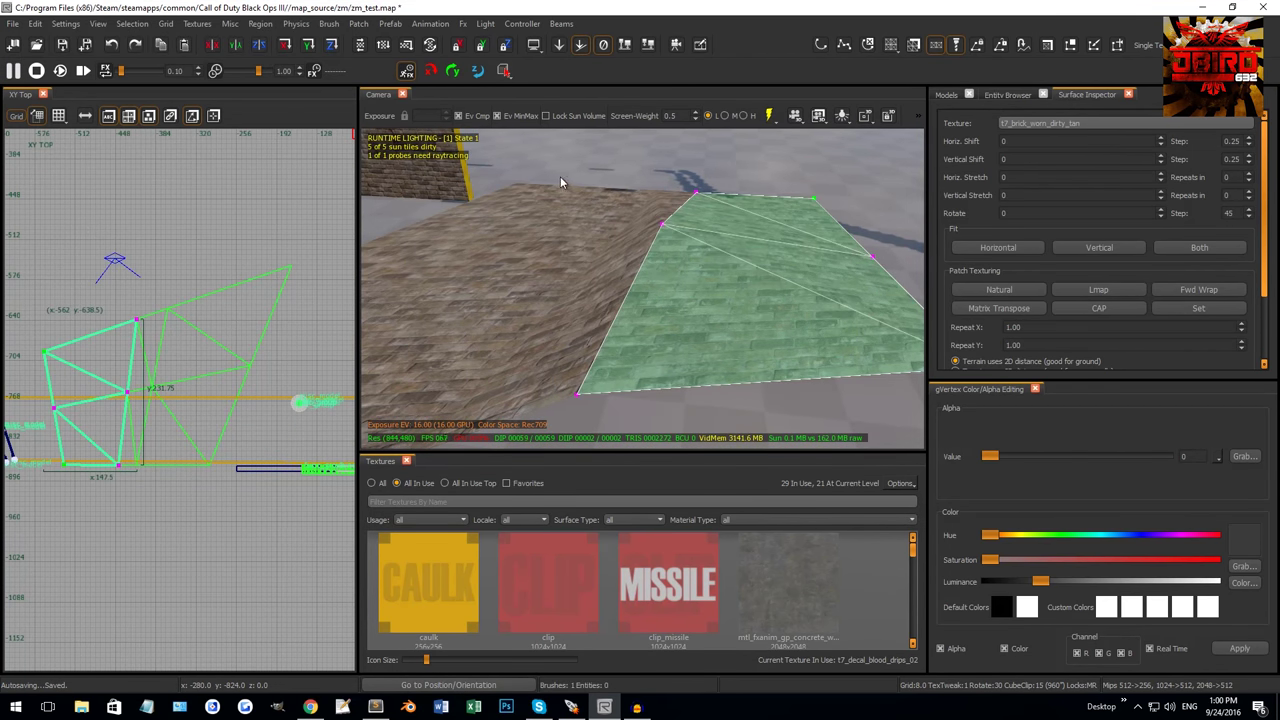
pyautogui.moveTo(637, 202); pyautogui.dragTo(566, 373)
pyautogui.press('[')
pyautogui.press('[')
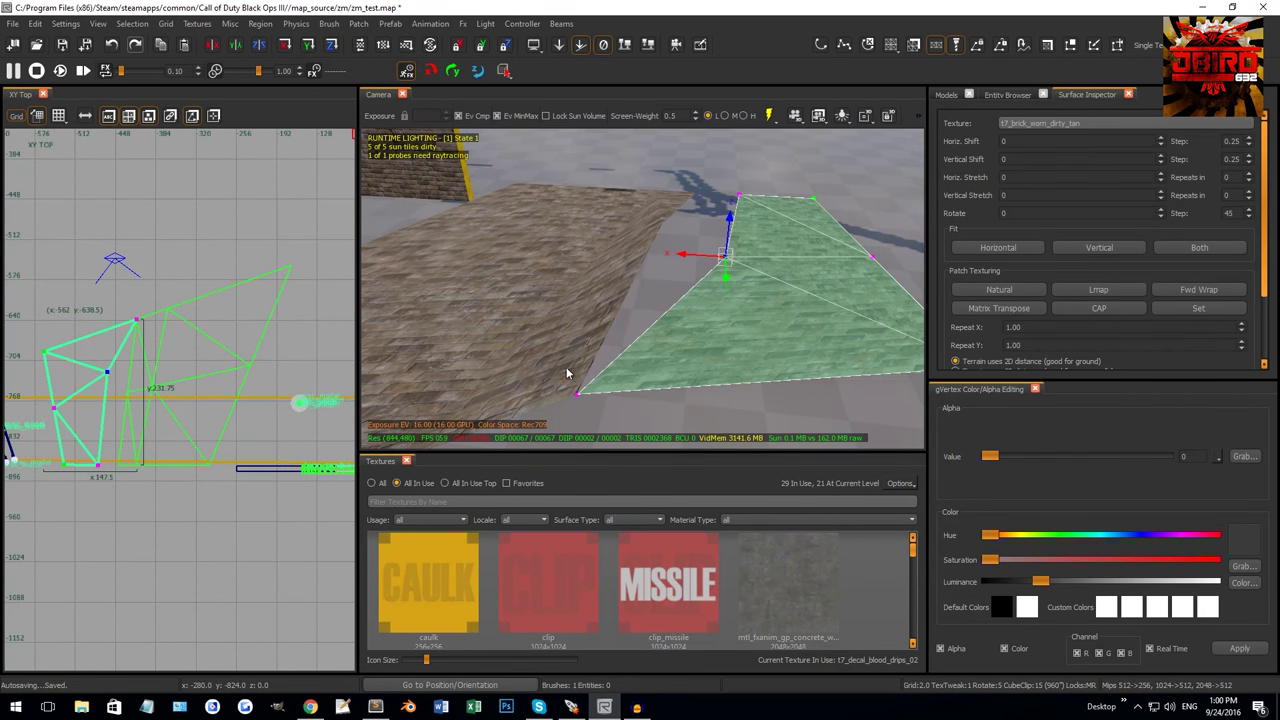
pyautogui.press('Escape')
pyautogui.moveTo(741, 286); pyautogui.dragTo(631, 278, button='right')
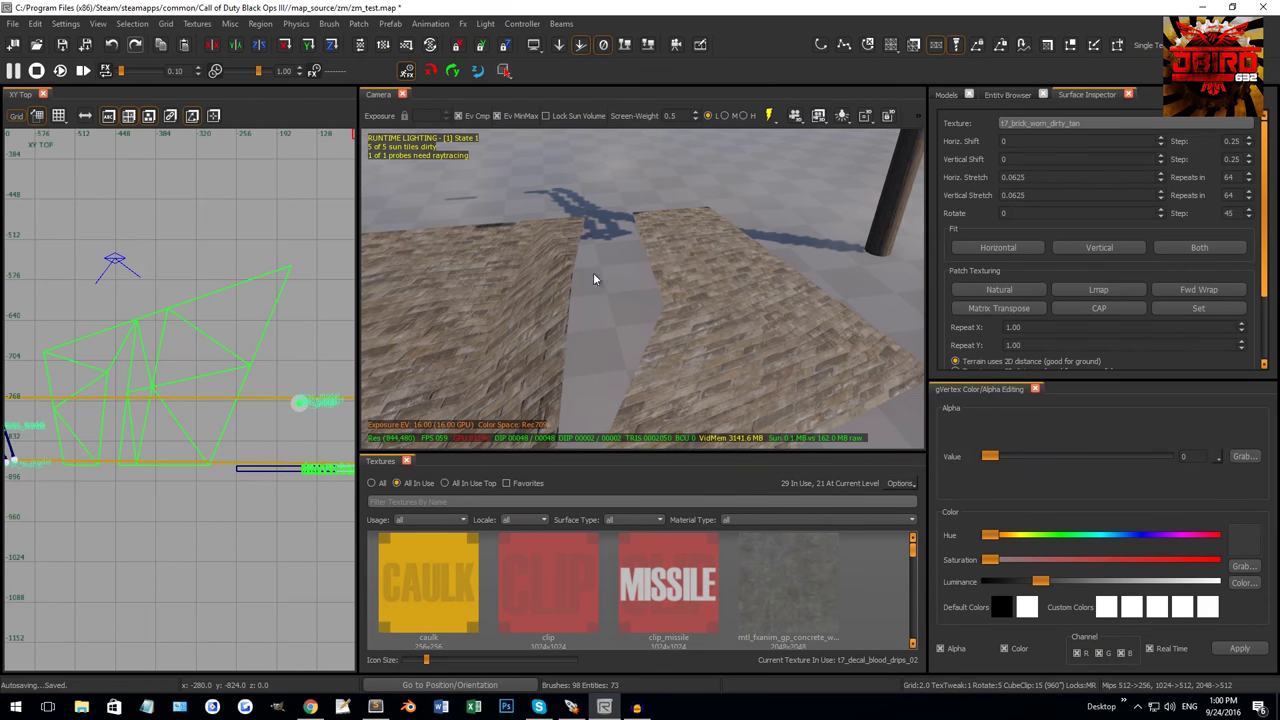
# Select the left ramp and right terrain patches and switch to vertex editing.
pyautogui.moveTo(645, 350); pyautogui.dragTo(588, 292, button='right')
pyautogui.keyDown('shift'); pyautogui.click(584, 270); pyautogui.keyUp('shift')
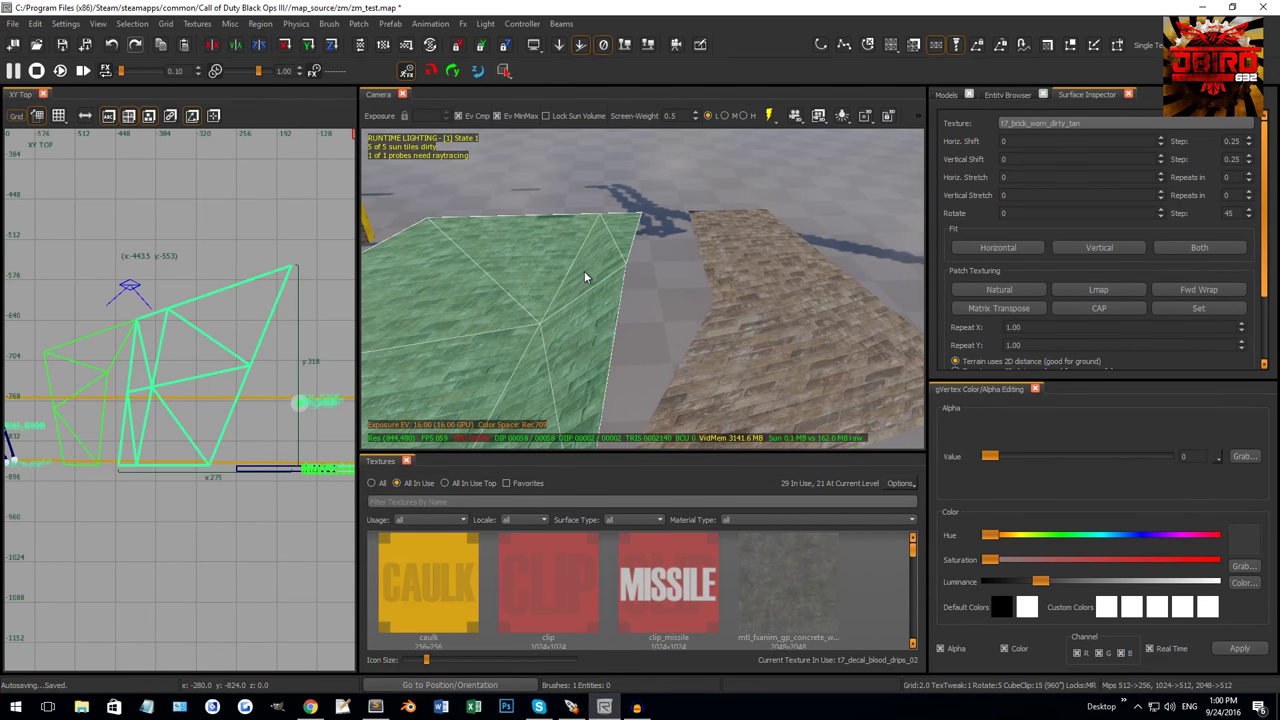
pyautogui.keyDown('shift'); pyautogui.click(594, 263); pyautogui.keyUp('shift')
pyautogui.keyDown('shift'); pyautogui.click(641, 226); pyautogui.keyUp('shift')
pyautogui.keyDown('shift'); pyautogui.click(750, 265); pyautogui.keyUp('shift')
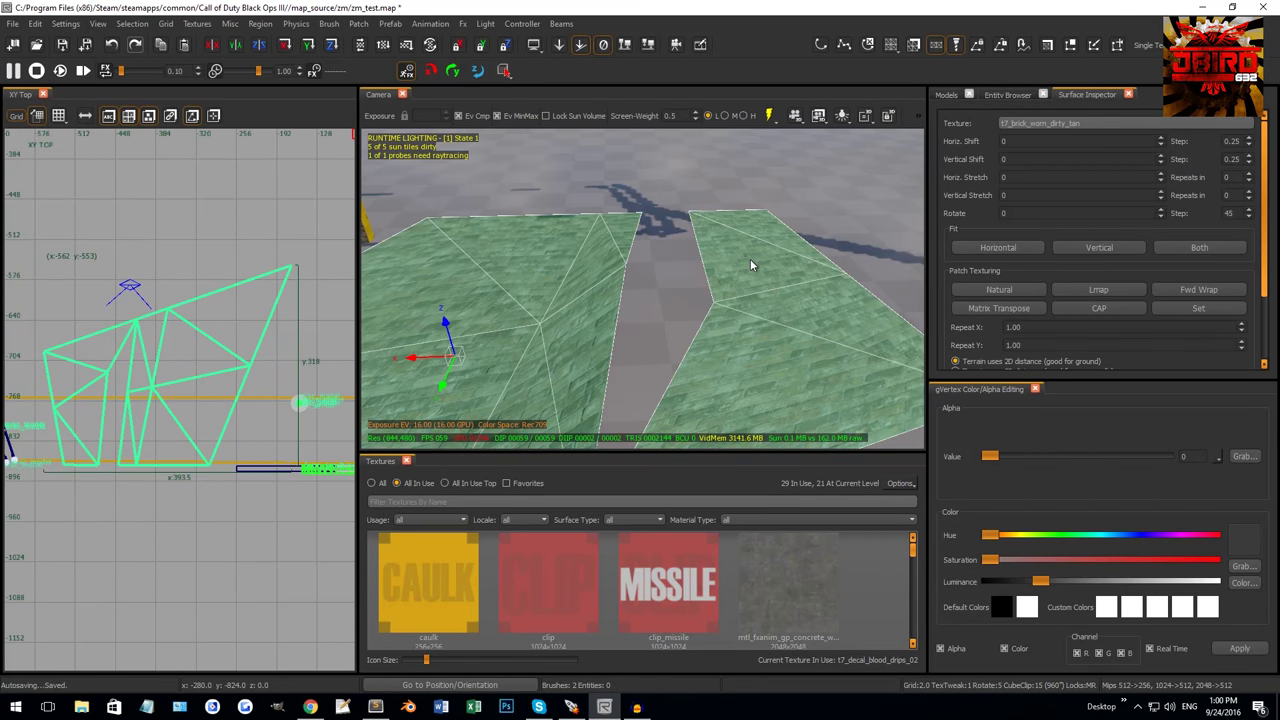
pyautogui.press('v')
# Marquee-select the touching seam vertices, weld them with W, then deselect.
pyautogui.moveTo(640, 280); pyautogui.dragTo(737, 320)
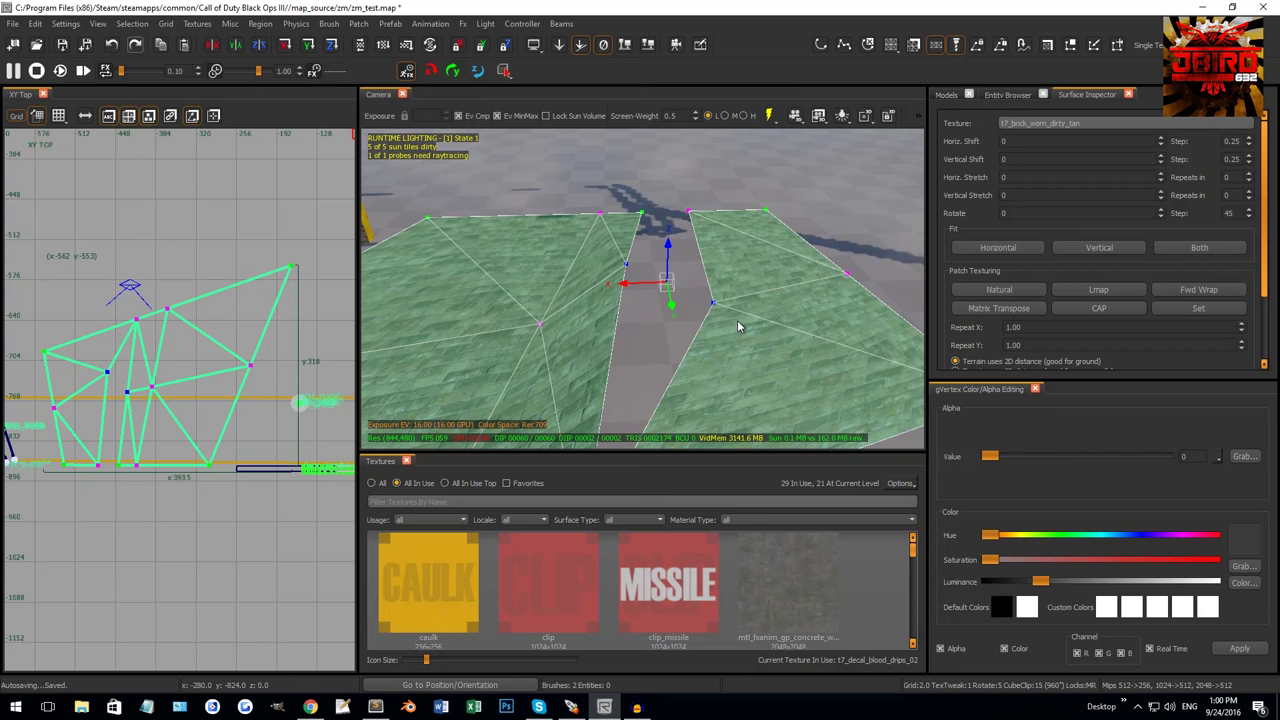
pyautogui.press('w')
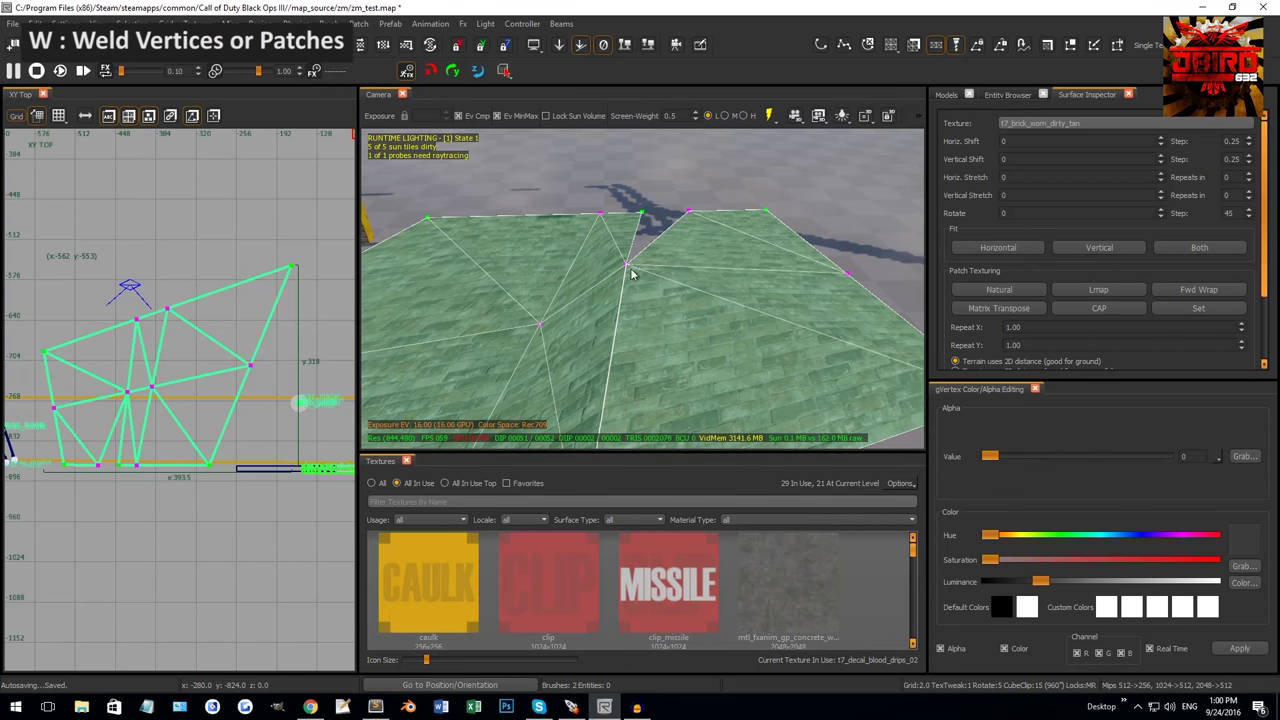
pyautogui.moveTo(655, 270); pyautogui.dragTo(620, 245, button='right')
pyautogui.moveTo(606, 234); pyautogui.dragTo(711, 281)
pyautogui.moveTo(711, 281); pyautogui.dragTo(647, 236, button='right')
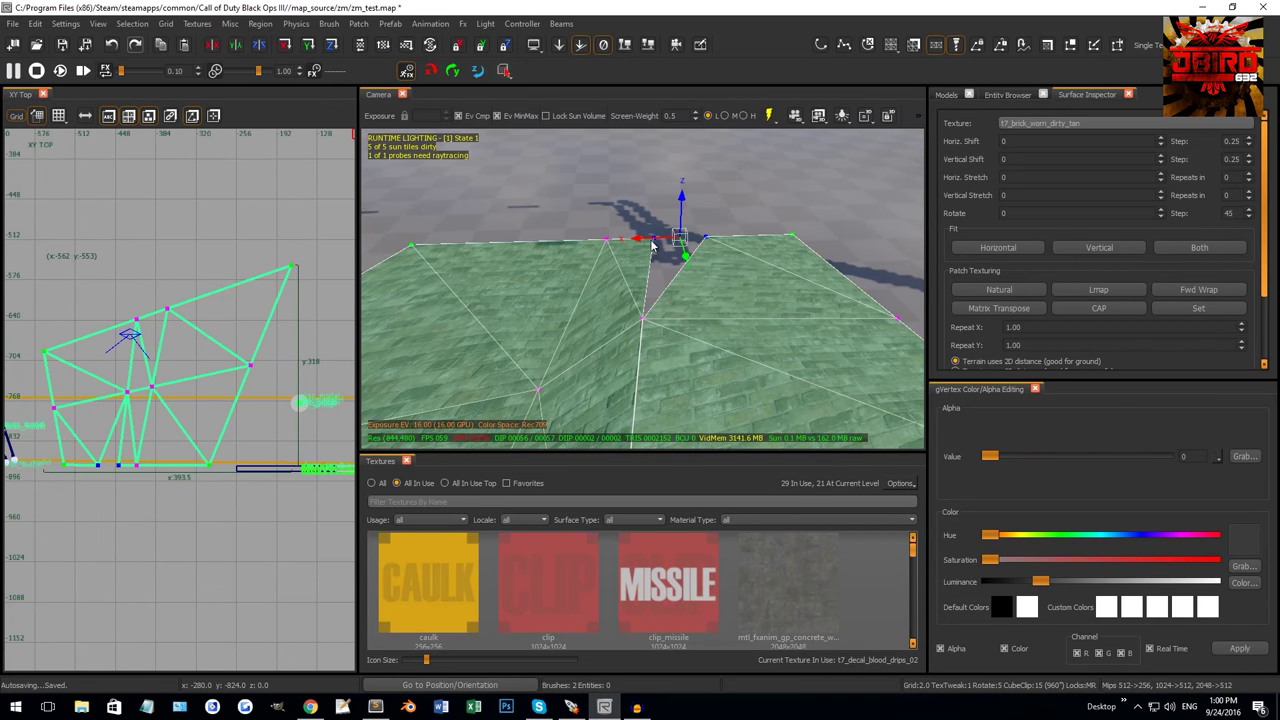
pyautogui.press('Escape')
pyautogui.moveTo(681, 230); pyautogui.dragTo(713, 239, button='right')
pyautogui.press('Escape')
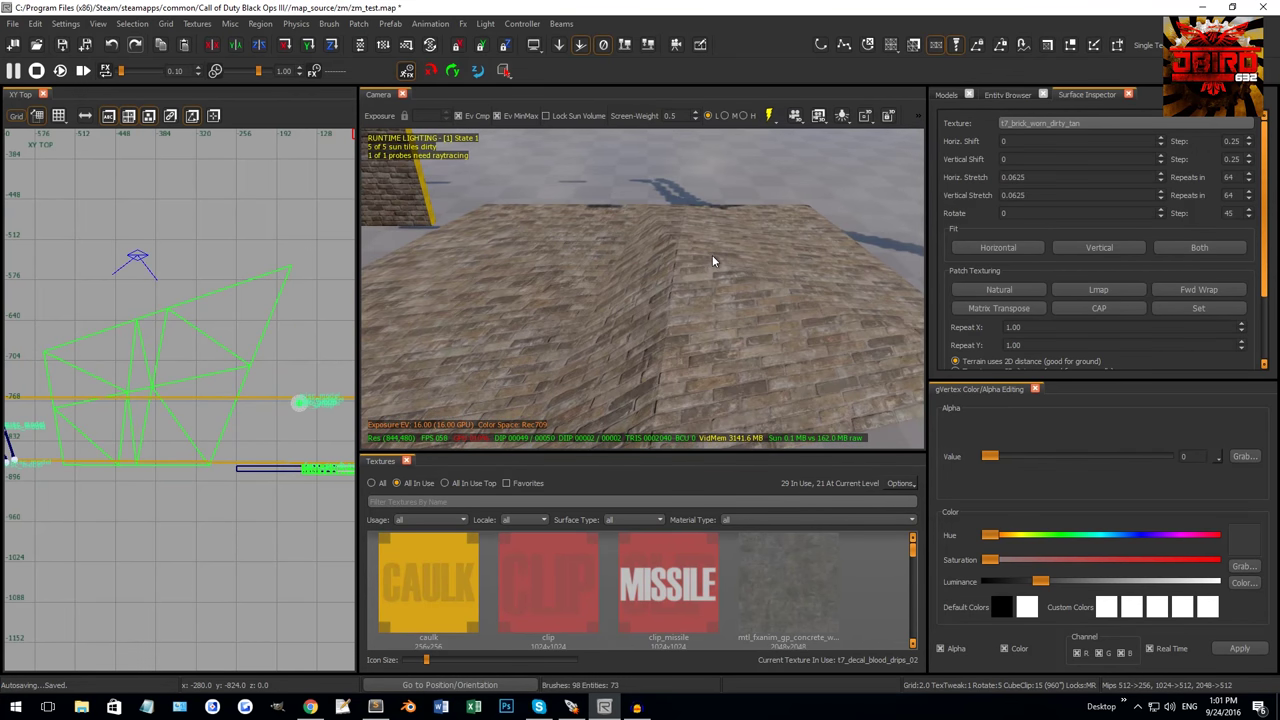
# Select both terrain patches and weld them into a single patch.
pyautogui.keyDown('shift'); pyautogui.click(700, 257); pyautogui.keyUp('shift')
pyautogui.keyDown('shift'); pyautogui.click(642, 264); pyautogui.keyUp('shift')
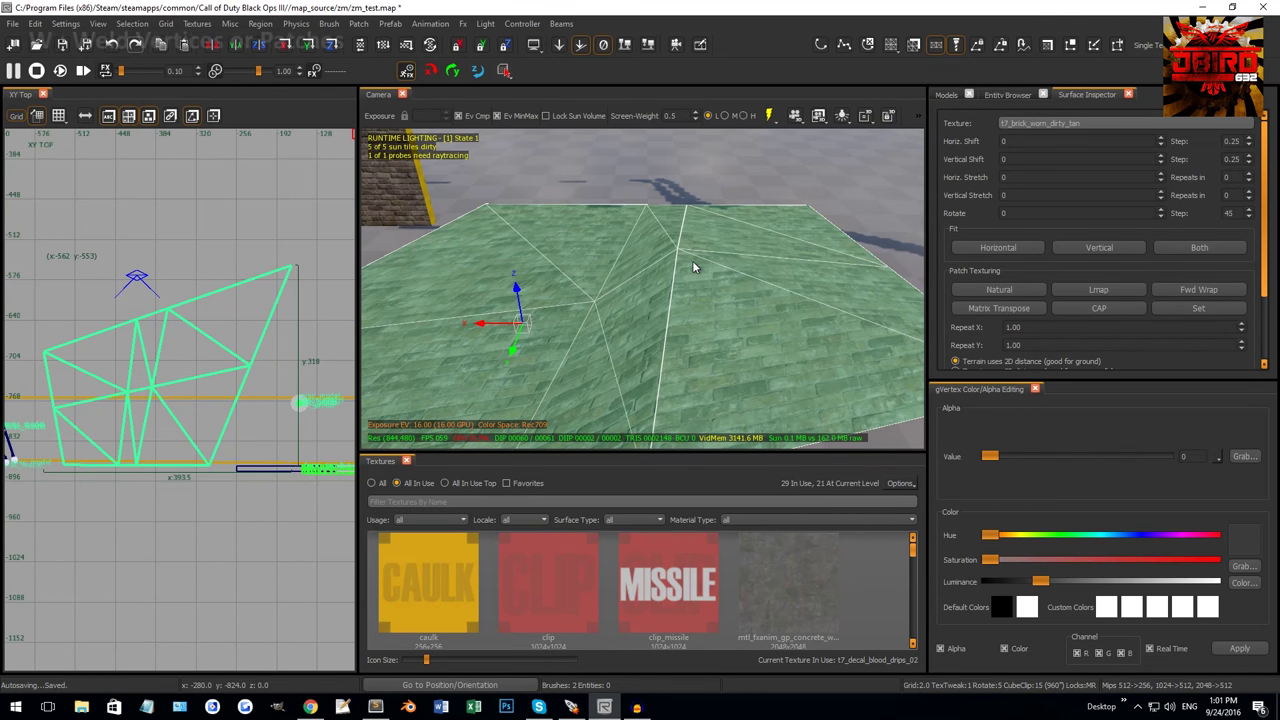
pyautogui.press('w')
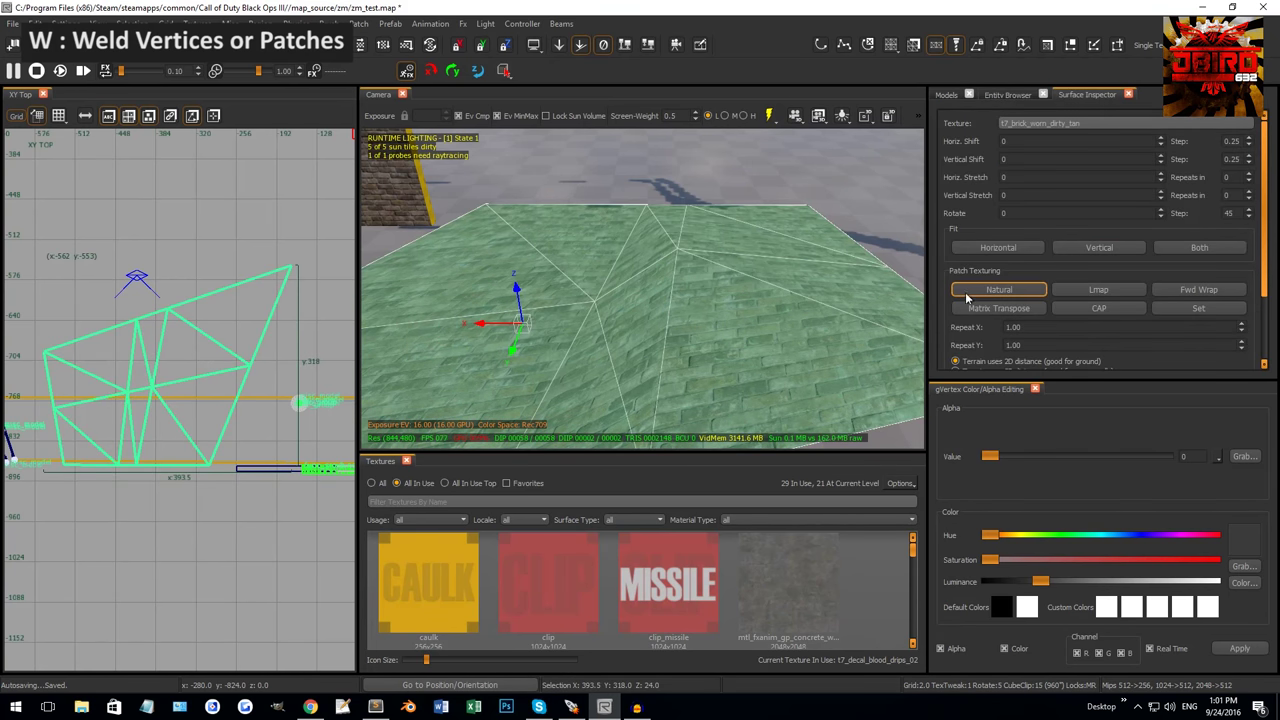
# In the Surface Inspector, fit the brick texture with Lmap then Natural, and set rotation to 90.
pyautogui.press('s')
pyautogui.moveTo(743, 269); pyautogui.dragTo(703, 271, button='right')
pyautogui.keyDown('shift'); pyautogui.click(661, 322); pyautogui.keyUp('shift')
pyautogui.click(1097, 288)
pyautogui.press('Escape')
pyautogui.keyDown('shift'); pyautogui.click(703, 271); pyautogui.keyUp('shift')
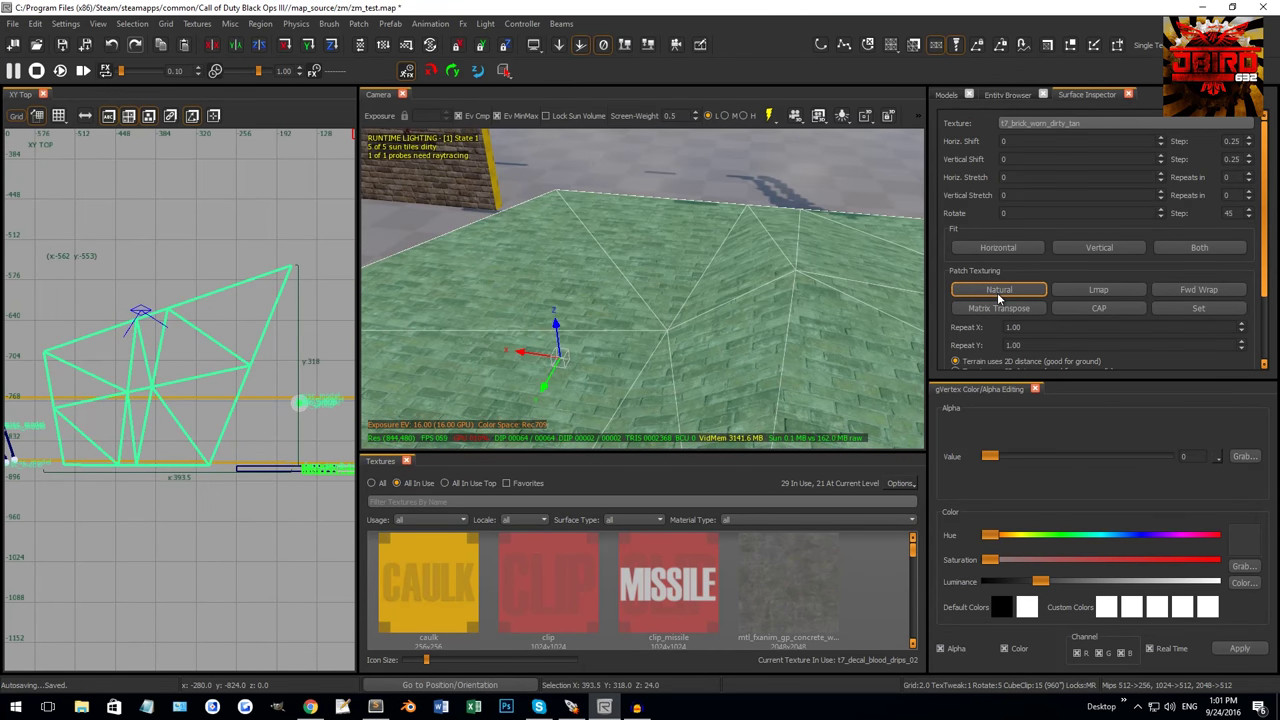
pyautogui.click(997, 290)
pyautogui.moveTo(878, 283); pyautogui.dragTo(1019, 208, button='right')
pyautogui.click(1013, 215)
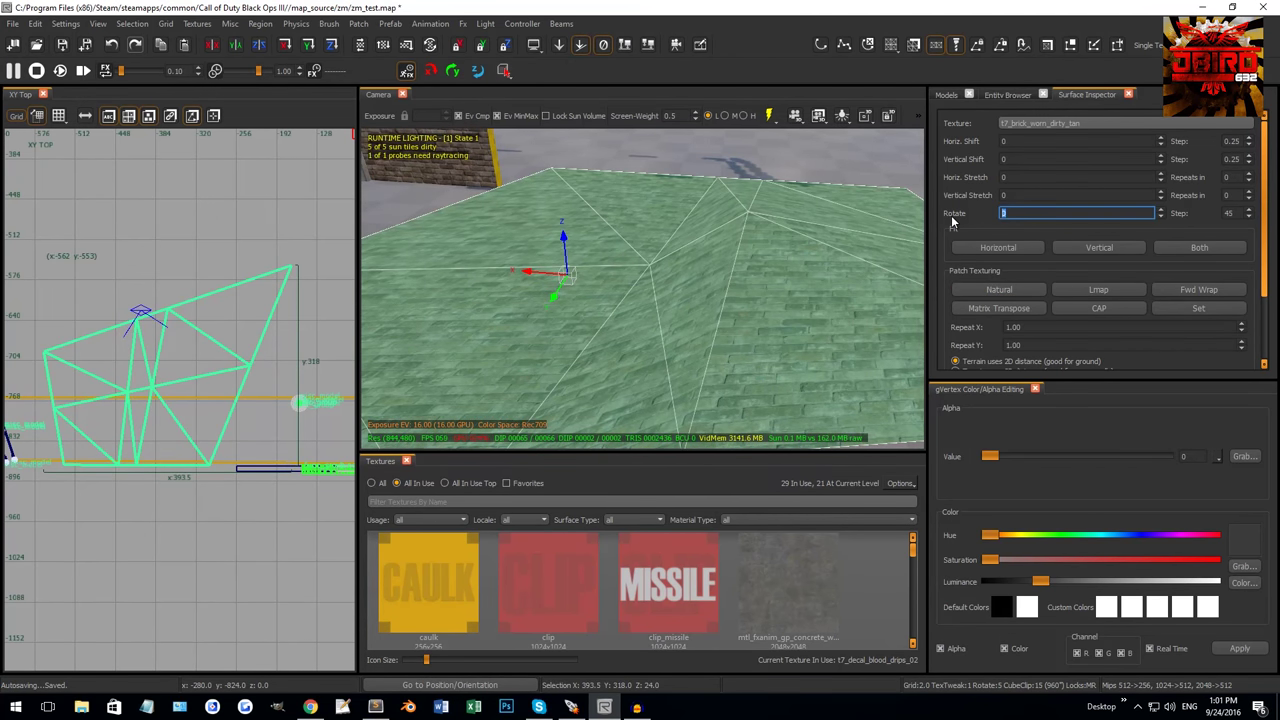
pyautogui.write('90')
pyautogui.press('Return')
# Slide the brick texture across the patch, then delete the terrain patch.
pyautogui.moveTo(769, 323); pyautogui.dragTo(744, 291, button='right')
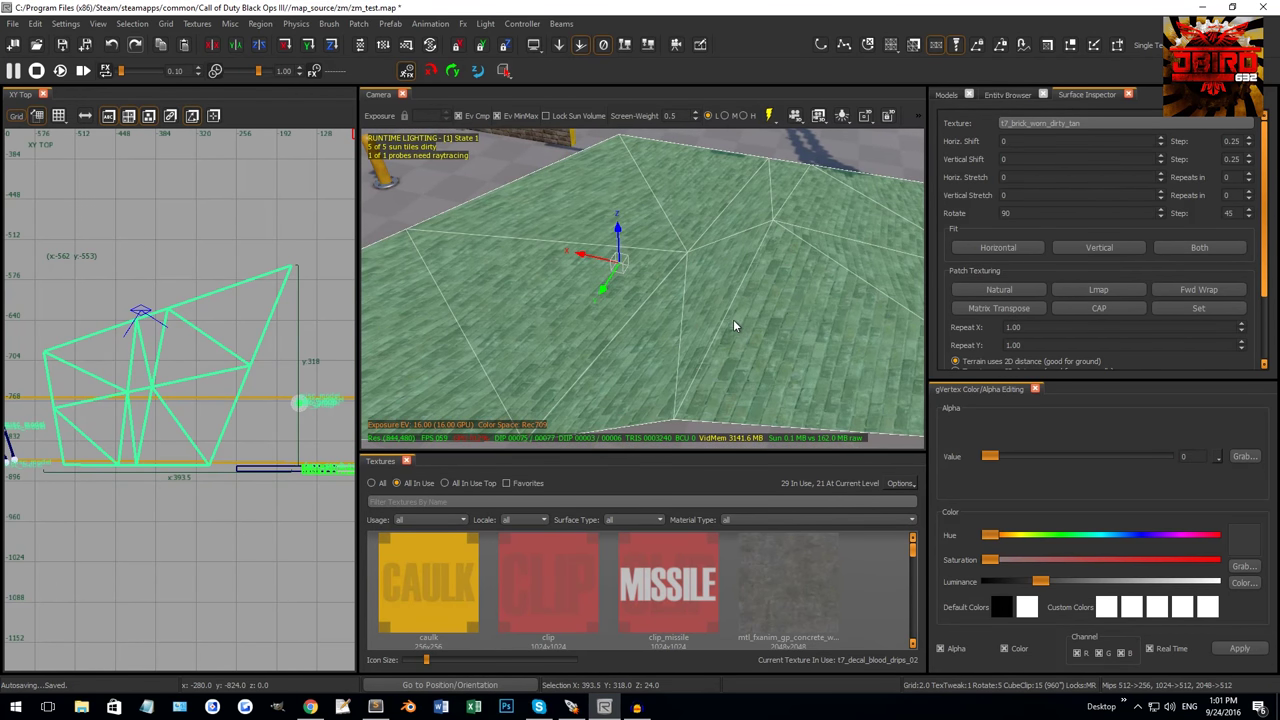
pyautogui.keyDown('alt'); pyautogui.moveTo(720, 320); pyautogui.dragTo(674, 346, button='right'); pyautogui.keyUp('alt')
pyautogui.keyDown('shift'); pyautogui.click(732, 263); pyautogui.keyUp('shift')
pyautogui.keyDown('shift'); pyautogui.click(746, 270); pyautogui.keyUp('shift')
pyautogui.press('Delete')
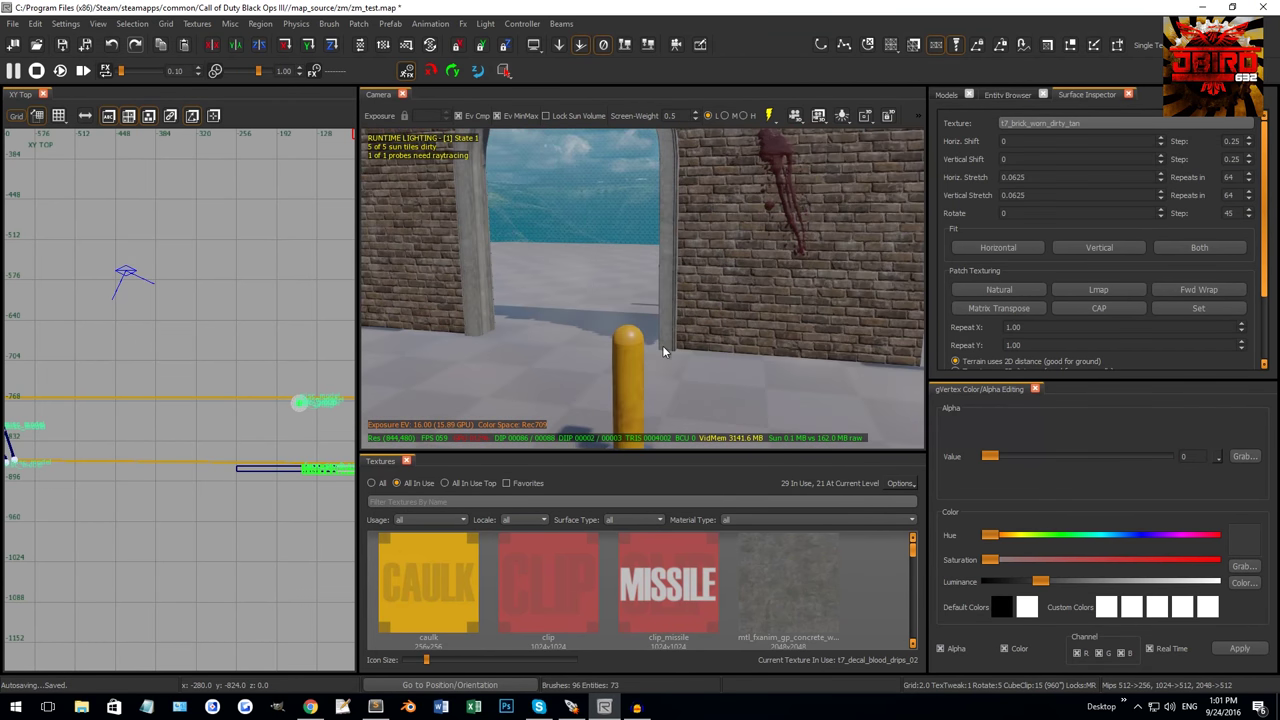
# Draw an 8x8 brush beside the yellow bollard and give it the caulk texture.
pyautogui.keyDown('shift'); pyautogui.click(628, 368); pyautogui.keyUp('shift')
pyautogui.press('Escape')
pyautogui.moveTo(732, 262); pyautogui.dragTo(658, 272, button='right')
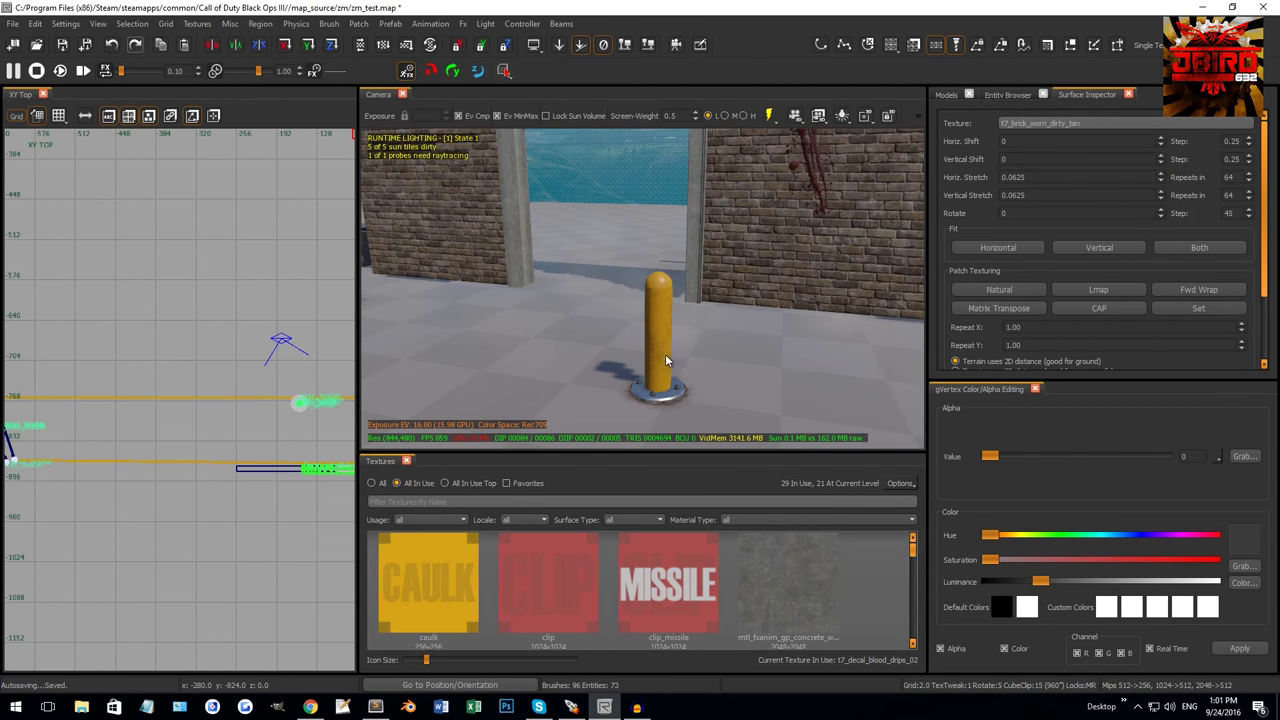
pyautogui.moveTo(658, 272); pyautogui.dragTo(664, 330, button='right')
pyautogui.click(628, 255)
pyautogui.scroll(6, 200, 350)
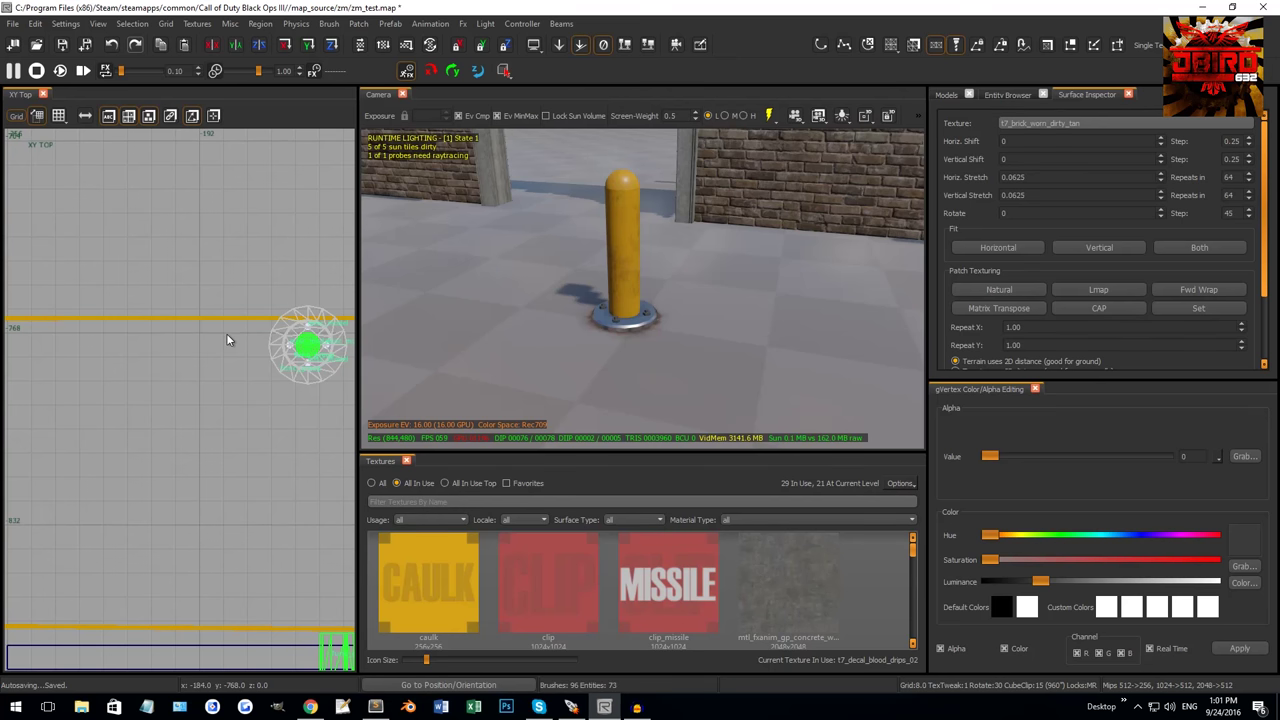
pyautogui.moveTo(199, 357); pyautogui.dragTo(224, 333)
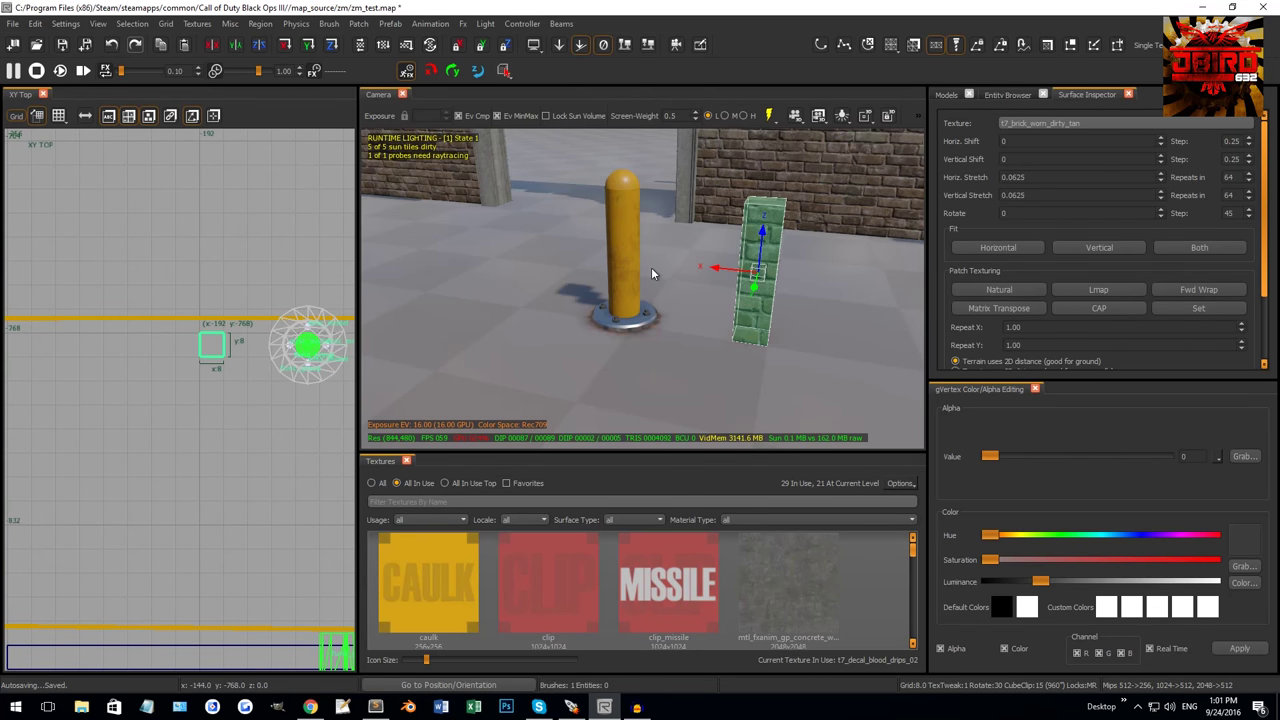
pyautogui.click(444, 547)
# Convert the caulk brush into a cylinder patch via Patch > Primitives > Cylinder.
pyautogui.moveTo(750, 180)
pyautogui.mouseDown(button='right')
pyautogui.moveTo(760, 200)
pyautogui.moveTo(750, 180)
pyautogui.mouseUp(button='right')
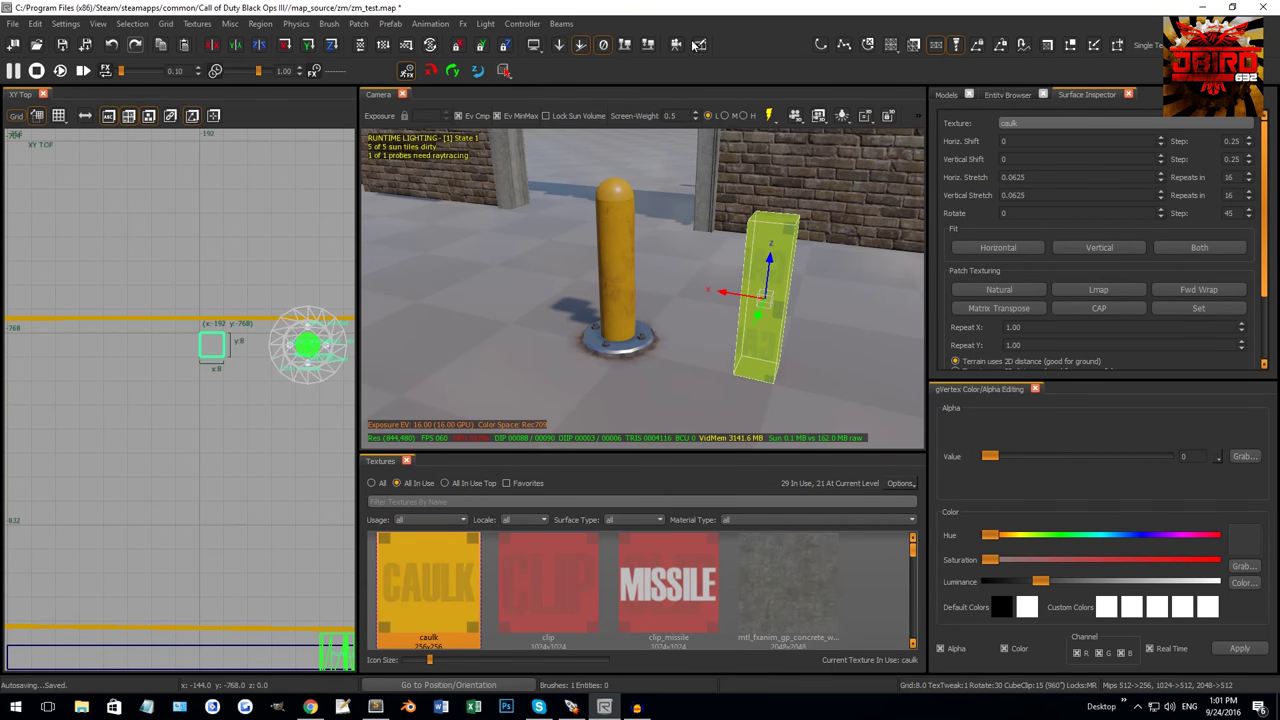
pyautogui.click(366, 28)
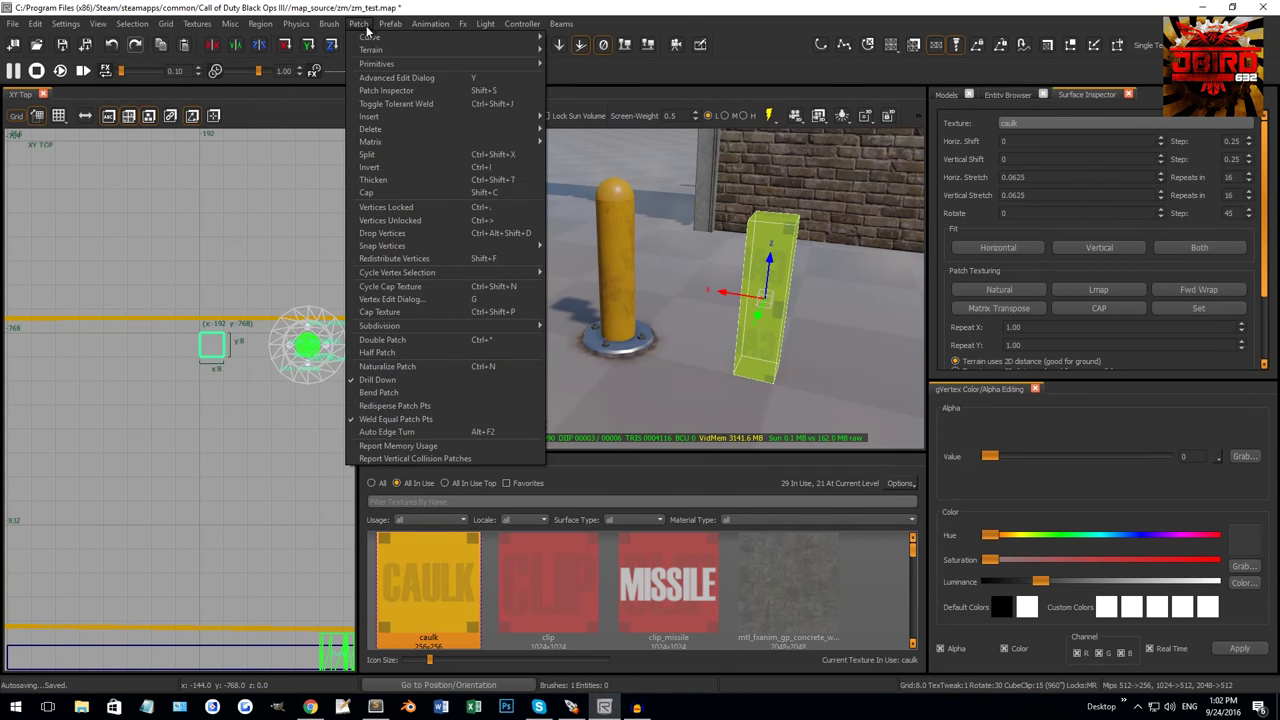
pyautogui.moveTo(402, 64)
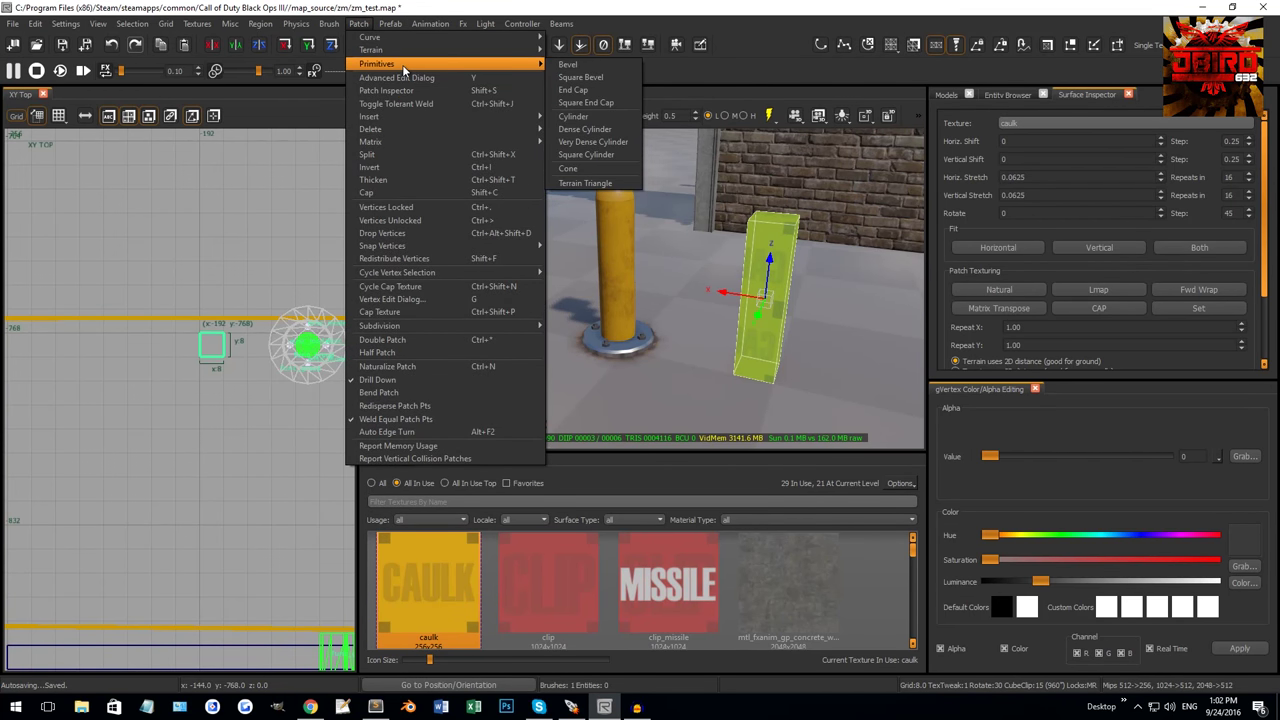
pyautogui.click(581, 119)
# Add more segments around the cylinder with Shift+] and display its vertices.
pyautogui.moveTo(672, 239); pyautogui.dragTo(669, 246, button='right')
pyautogui.press('Escape')
pyautogui.keyDown('shift'); pyautogui.click(511, 290); pyautogui.keyUp('shift')
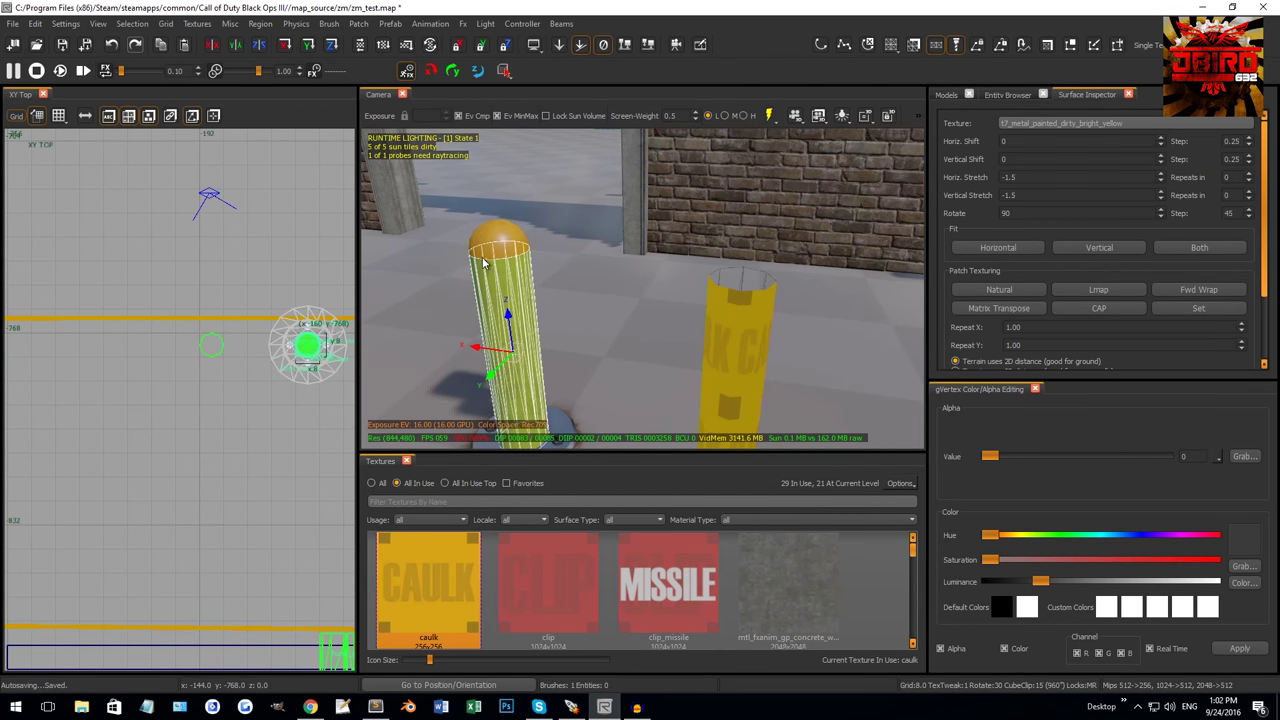
pyautogui.press('Escape')
pyautogui.keyDown('shift'); pyautogui.click(737, 312); pyautogui.keyUp('shift')
pyautogui.moveTo(737, 312); pyautogui.dragTo(730, 318, button='right')
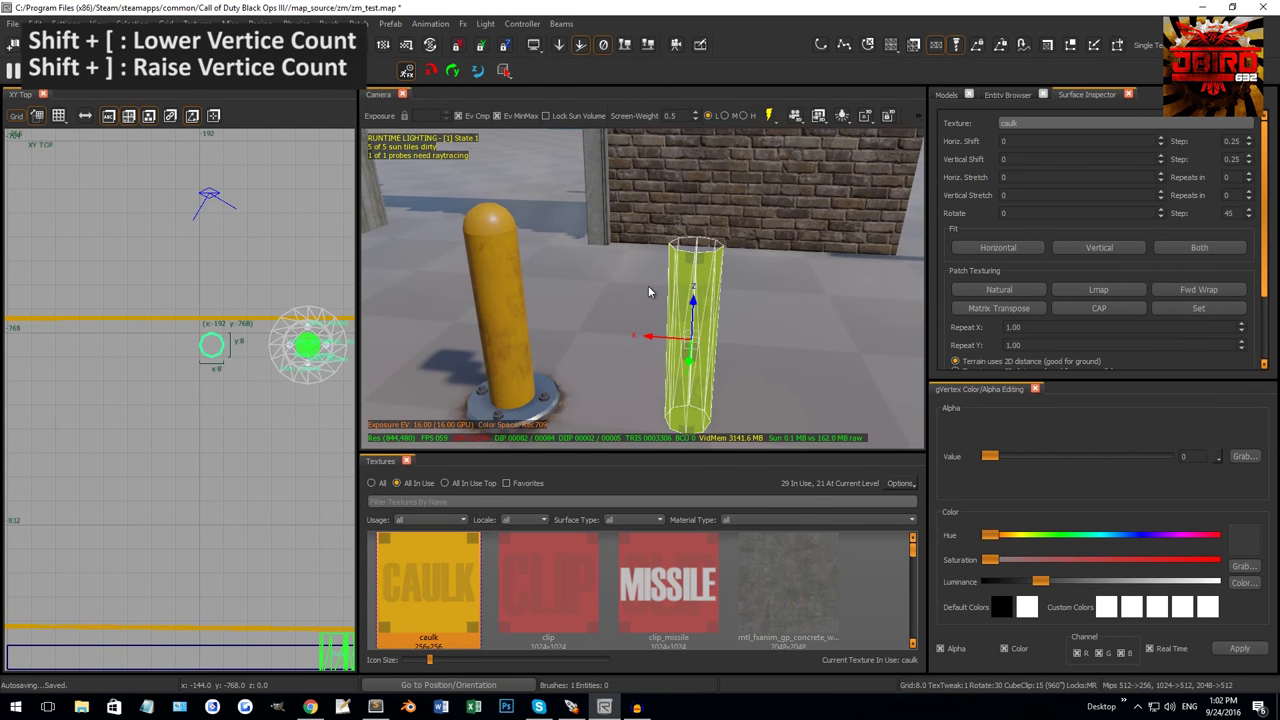
pyautogui.hotkey('shift', ']')
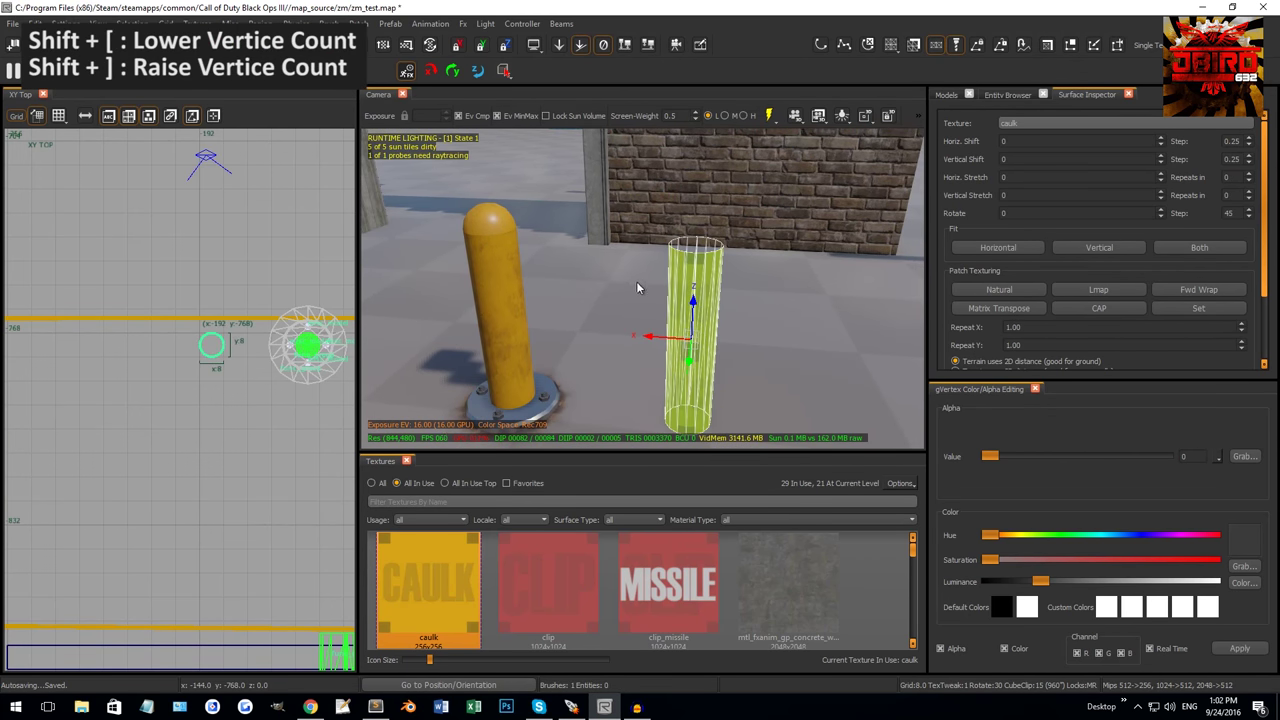
pyautogui.moveTo(663, 200); pyautogui.dragTo(712, 262, button='right')
pyautogui.press('v')
pyautogui.moveTo(549, 151); pyautogui.dragTo(704, 217)
pyautogui.moveTo(523, 251); pyautogui.dragTo(637, 296)
pyautogui.moveTo(551, 306); pyautogui.dragTo(715, 386)
pyautogui.click(629, 342)
pyautogui.click(629, 342)
pyautogui.click(629, 342)
pyautogui.keyDown('shift'); pyautogui.click(628, 343); pyautogui.keyUp('shift')
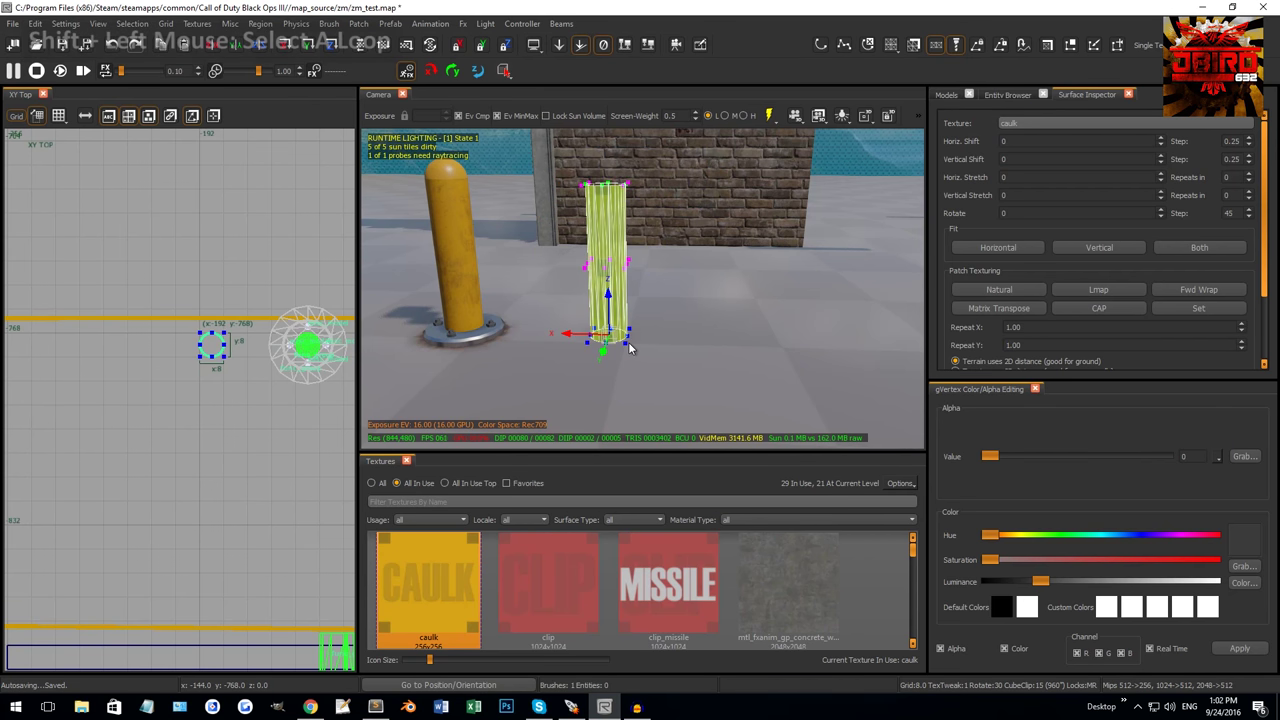
pyautogui.keyDown('shift'); pyautogui.click(628, 343); pyautogui.keyUp('shift')
pyautogui.keyDown('shift'); pyautogui.click(628, 343); pyautogui.keyUp('shift')
pyautogui.keyDown('shift'); pyautogui.click(629, 343); pyautogui.keyUp('shift')
pyautogui.moveTo(629, 343); pyautogui.dragTo(815, 188, button='right')
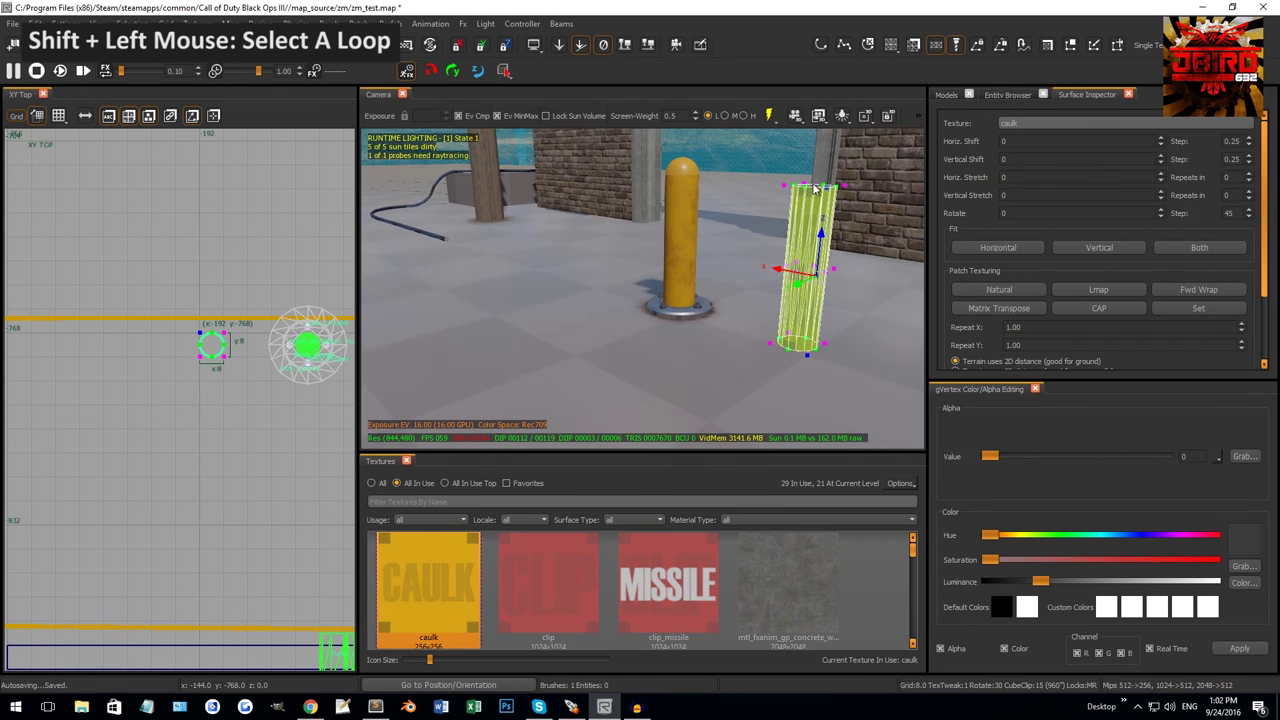
pyautogui.keyDown('shift'); pyautogui.click(783, 345); pyautogui.keyUp('shift')
pyautogui.moveTo(716, 349); pyautogui.dragTo(513, 149, button='right')
pyautogui.hotkey('ctrl', 'Tab')
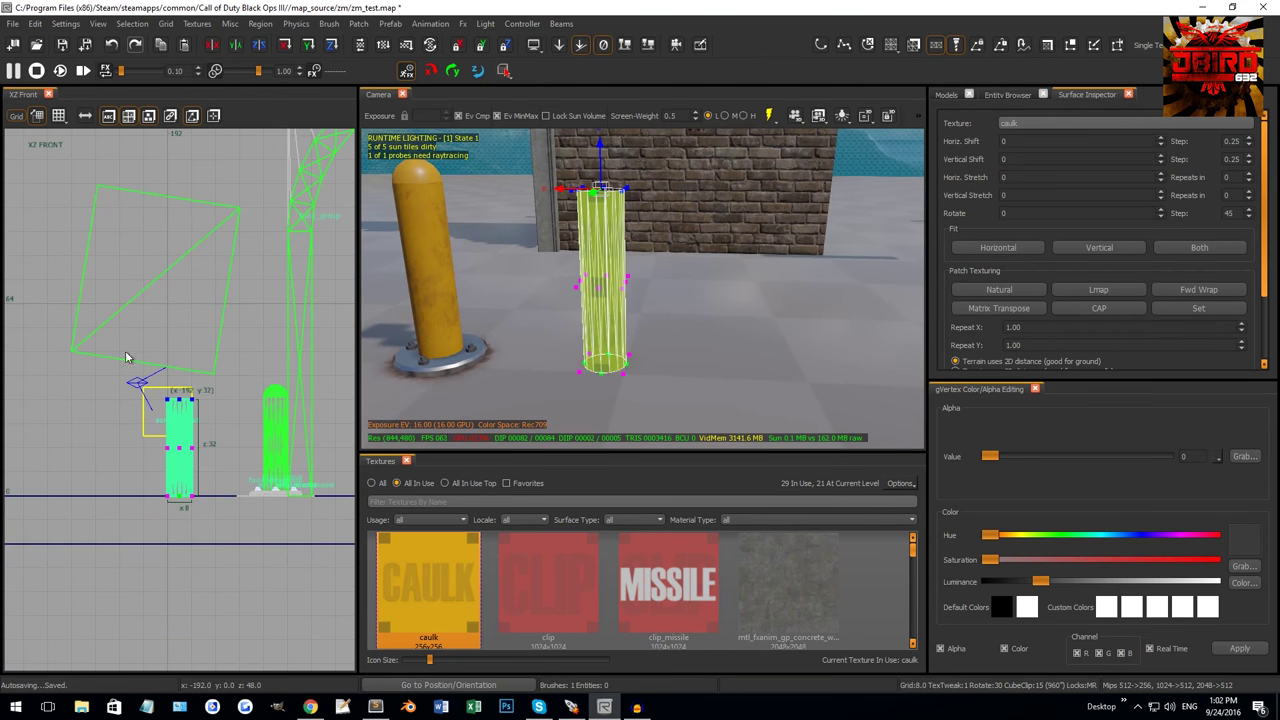
pyautogui.press('r')
pyautogui.moveTo(218, 396); pyautogui.dragTo(250, 379)
pyautogui.moveTo(190, 414); pyautogui.dragTo(234, 432)
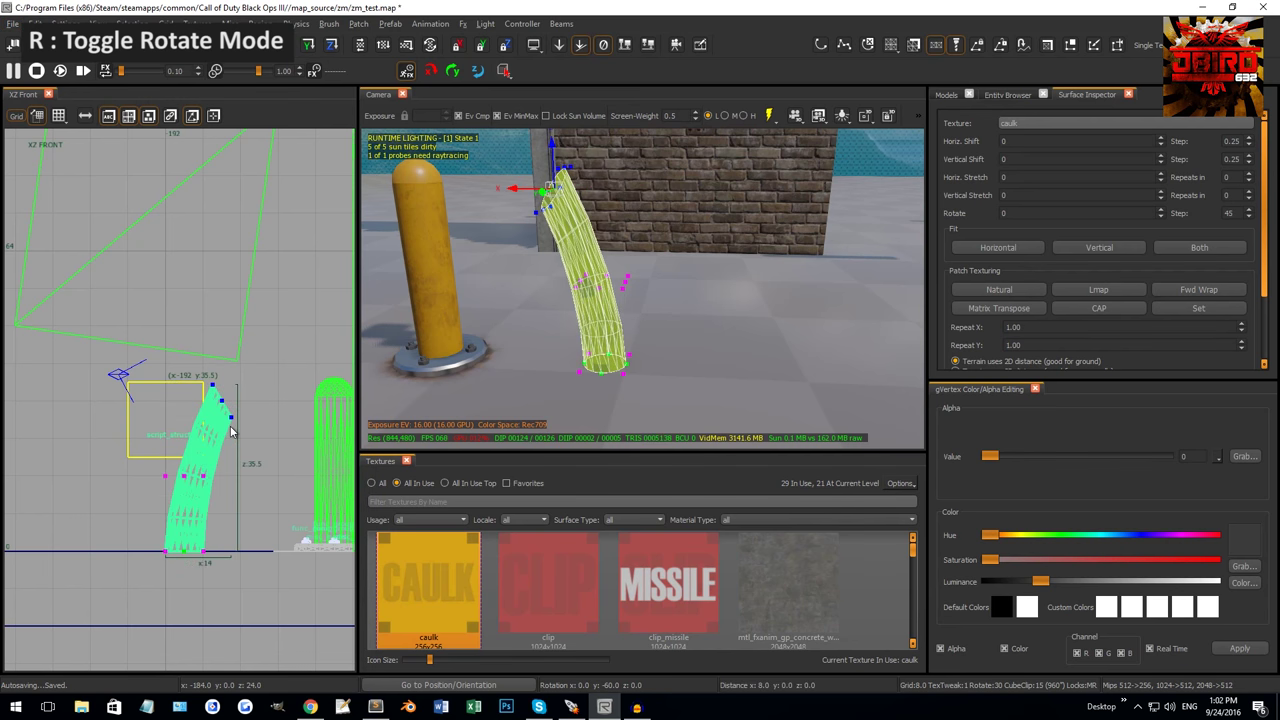
pyautogui.hotkey('ctrl', 'z')
pyautogui.hotkey('ctrl', 'z')
pyautogui.moveTo(538, 301); pyautogui.dragTo(560, 207, button='right')
pyautogui.press('Escape')
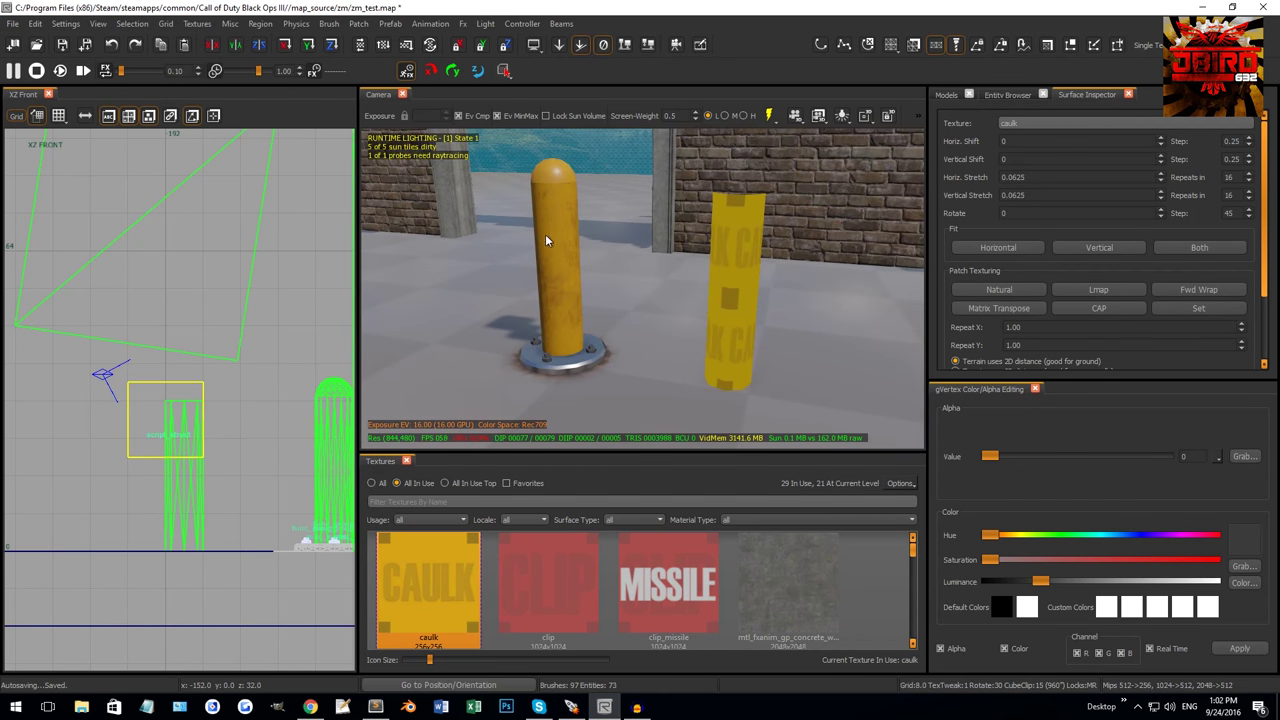
# Middle-click the bollard to copy t7_metal_painted_dirty_bright_yellow onto the cylinder, then compare both posts.
pyautogui.click(747, 245)
pyautogui.middleClick(559, 255)
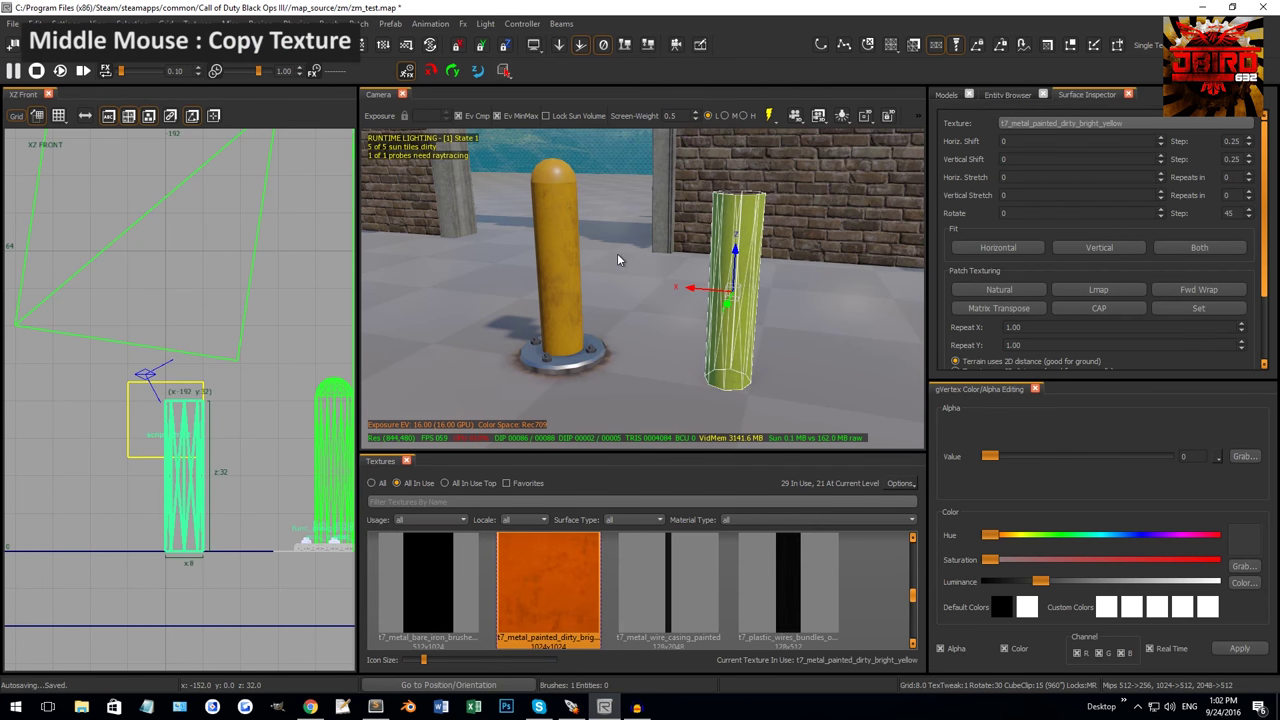
pyautogui.press('Escape')
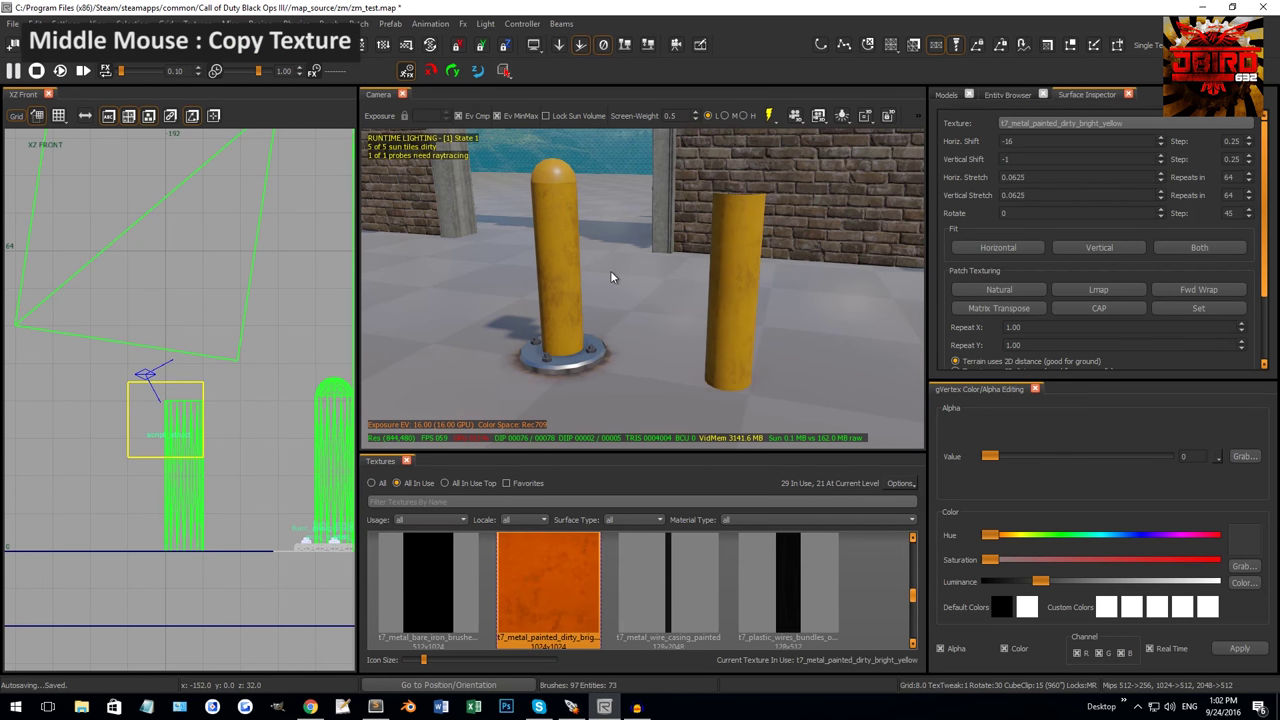
pyautogui.moveTo(610, 270); pyautogui.dragTo(645, 303, button='right')
pyautogui.keyDown('shift'); pyautogui.click(665, 345); pyautogui.keyUp('shift')
pyautogui.press('Escape')
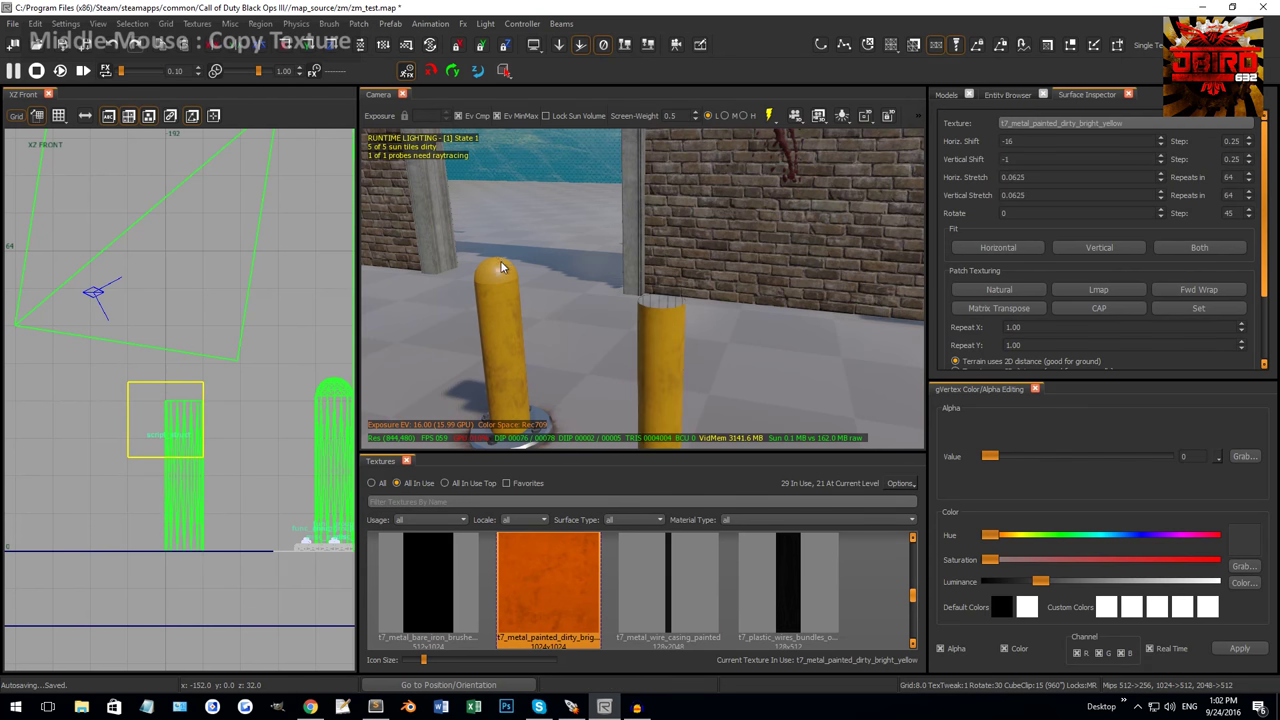
pyautogui.keyDown('shift'); pyautogui.click(490, 266); pyautogui.keyUp('shift')
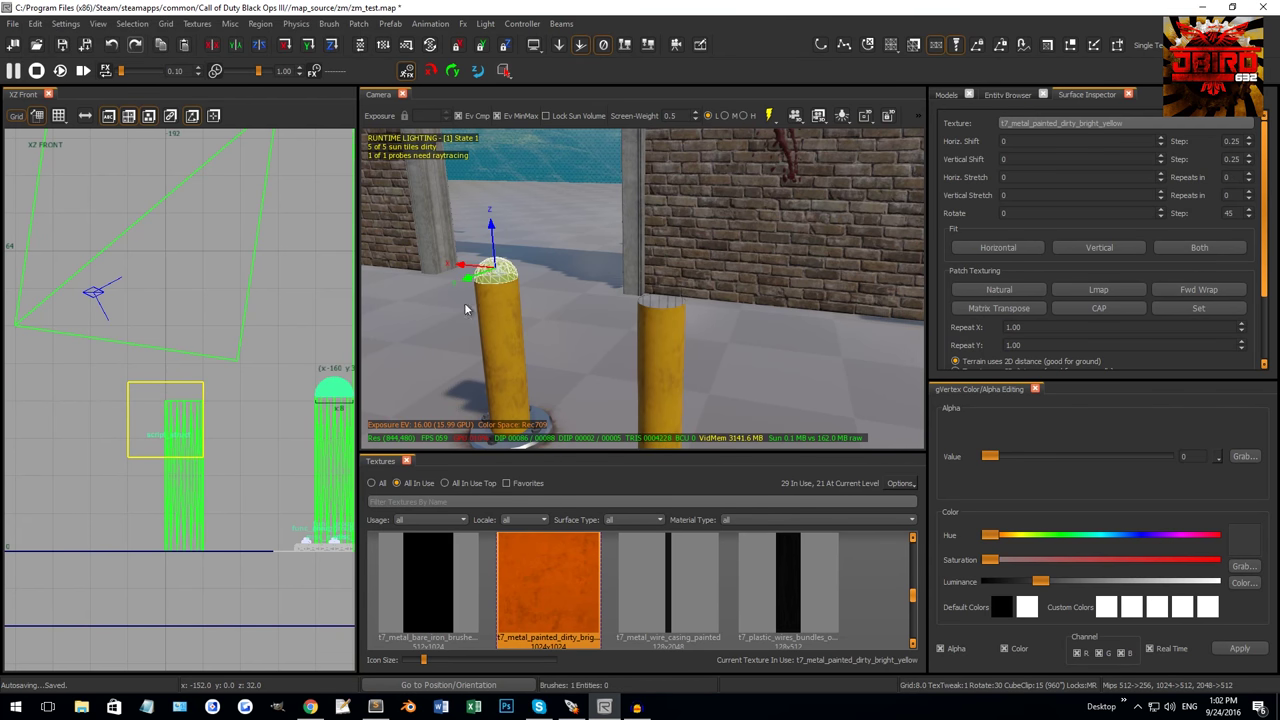
pyautogui.keyDown('shift'); pyautogui.click(650, 355); pyautogui.keyUp('shift')
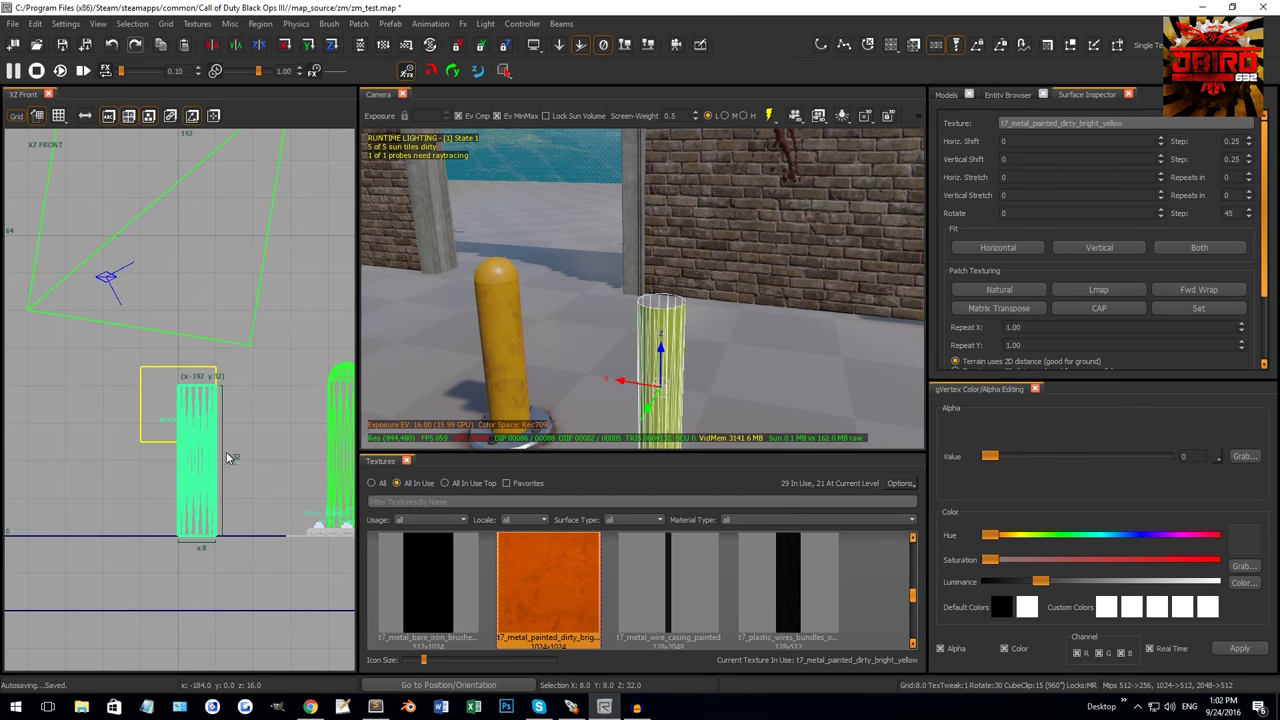